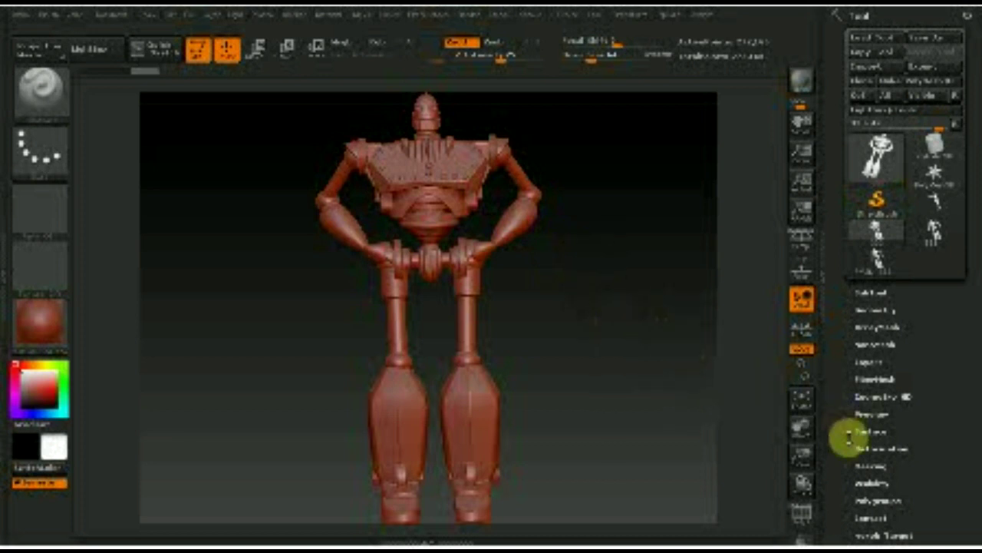
Step: Preview the robot with Transp on and off and with lowered arms, then pick the female mannequin tool
{"action": "left_click", "coordinate": [802, 519]}
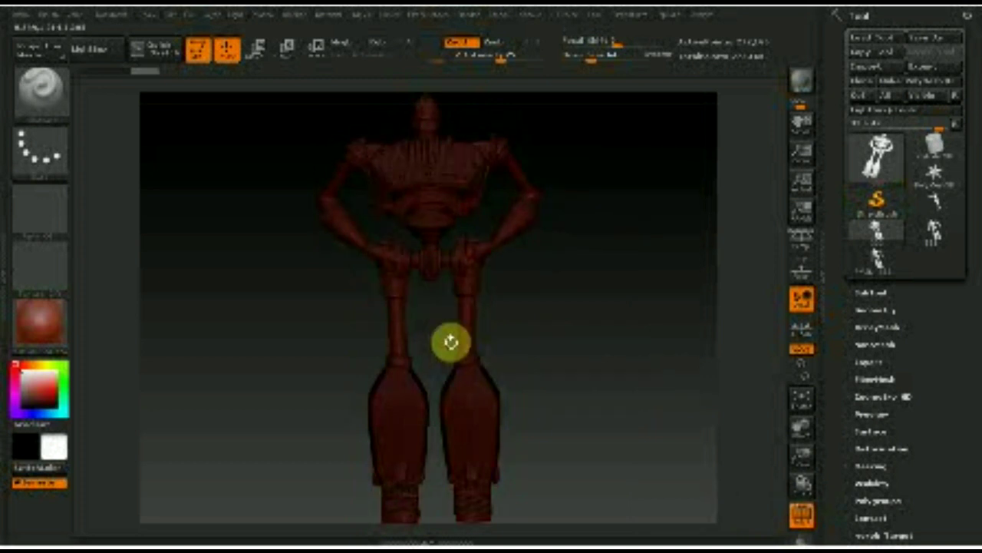
{"action": "left_click", "coordinate": [802, 519]}
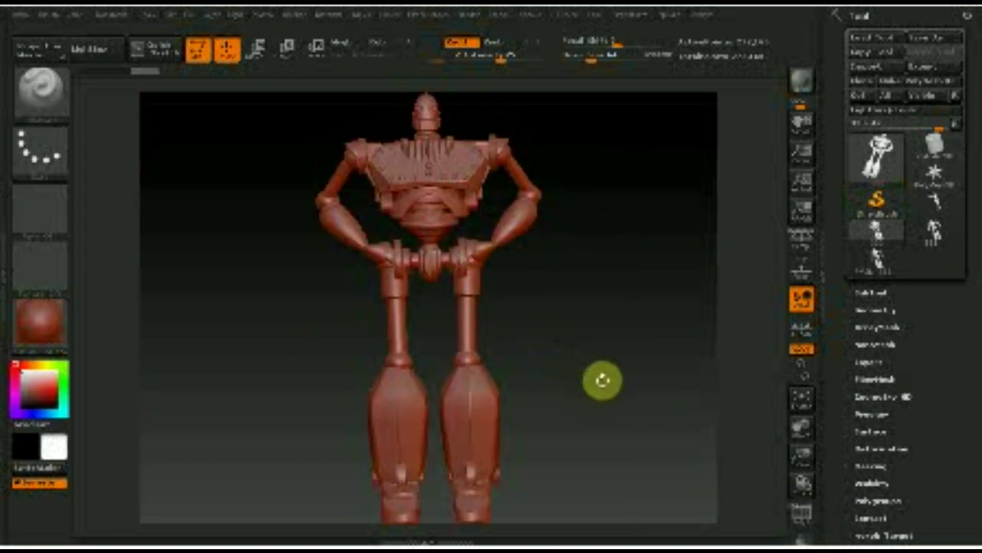
{"action": "left_click", "coordinate": [936, 229]}
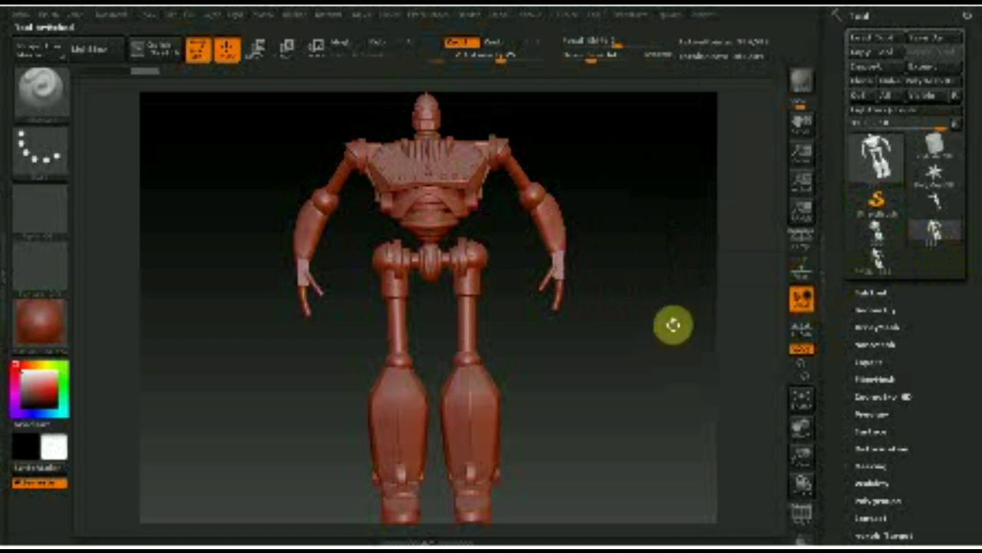
{"action": "mouse_move", "coordinate": [654, 416]}
{"action": "left_mouse_down"}
{"action": "mouse_move", "coordinate": [591, 408]}
{"action": "mouse_move", "coordinate": [636, 388]}
{"action": "mouse_move", "coordinate": [582, 413]}
{"action": "mouse_move", "coordinate": [412, 214]}
{"action": "left_mouse_up"}
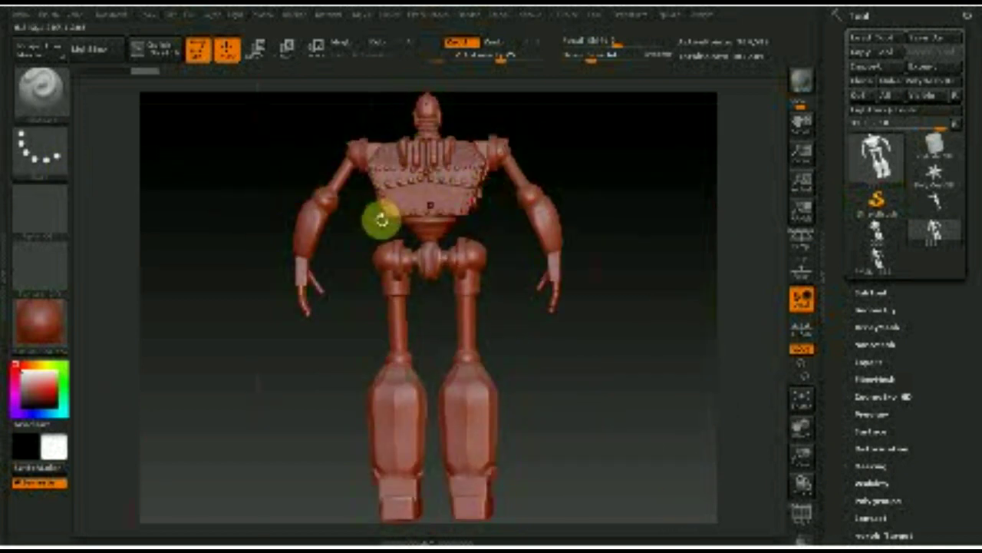
{"action": "mouse_move", "coordinate": [557, 389]}
{"action": "left_mouse_down"}
{"action": "mouse_move", "coordinate": [653, 388]}
{"action": "mouse_move", "coordinate": [591, 396]}
{"action": "left_mouse_up"}
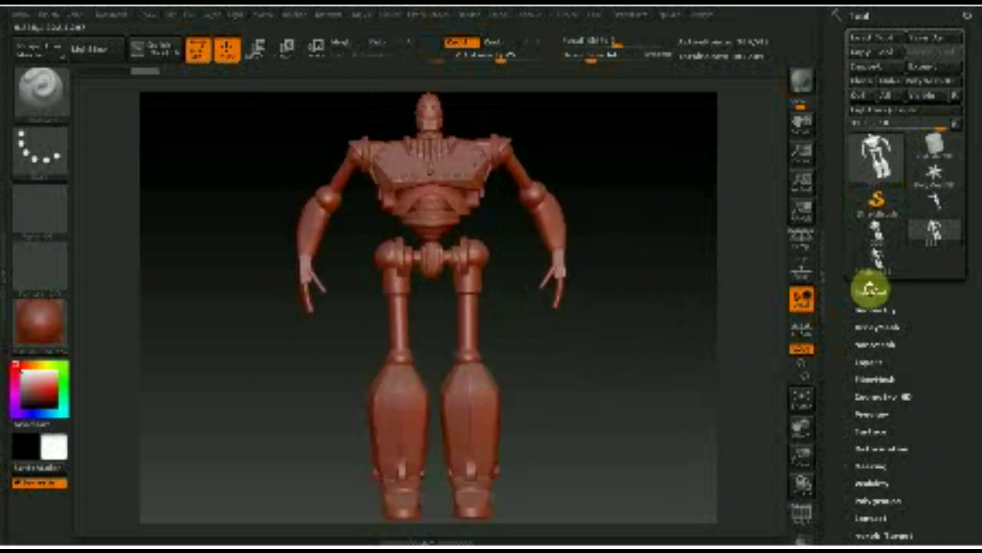
{"action": "left_click", "coordinate": [937, 204]}
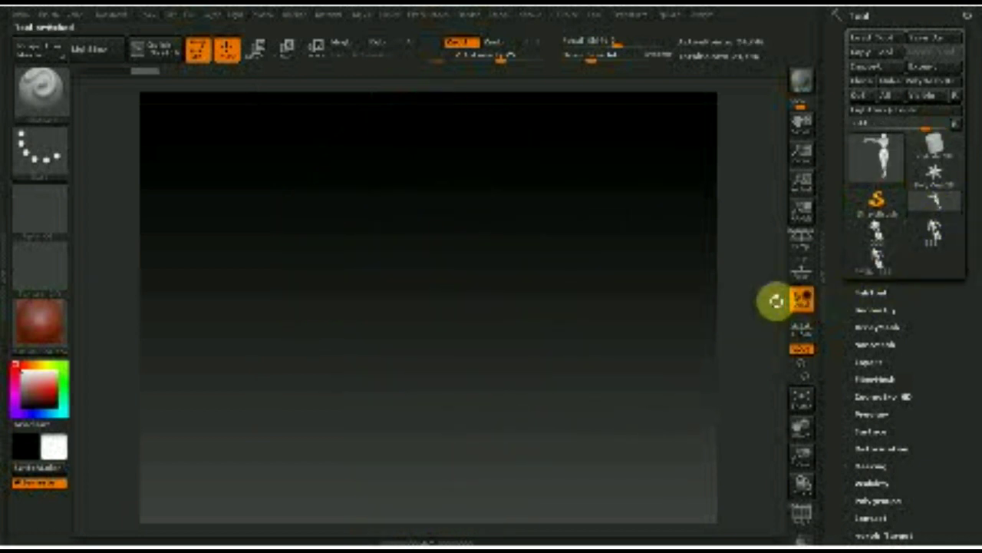
Step: Draw the female mannequin on the canvas in Edit mode and enable the Floor grid
{"action": "left_click", "coordinate": [804, 400]}
{"action": "mouse_move", "coordinate": [629, 373]}
{"action": "left_mouse_down"}
{"action": "mouse_move", "coordinate": [601, 370]}
{"action": "mouse_move", "coordinate": [603, 386]}
{"action": "mouse_move", "coordinate": [574, 302]}
{"action": "mouse_move", "coordinate": [554, 330]}
{"action": "left_mouse_up"}
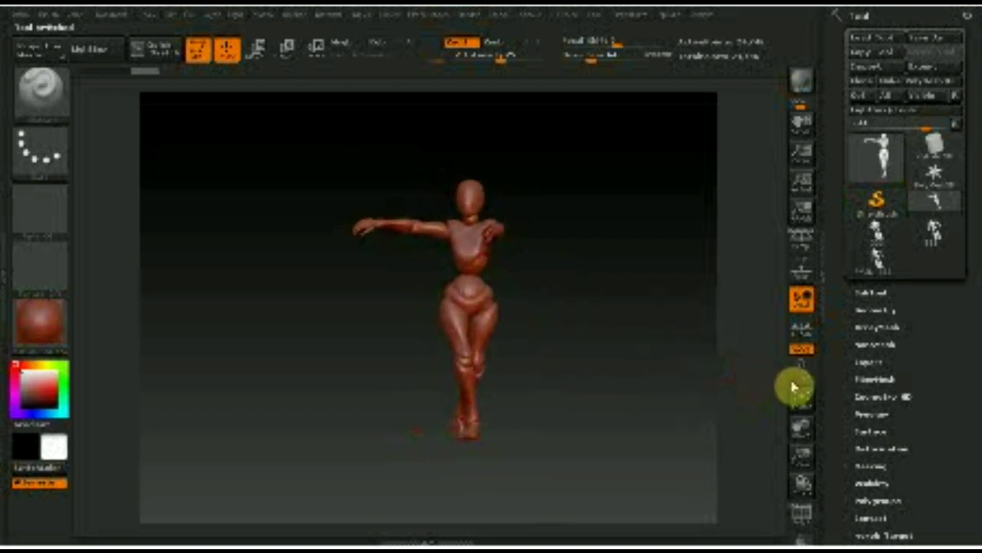
{"action": "left_click", "coordinate": [807, 509]}
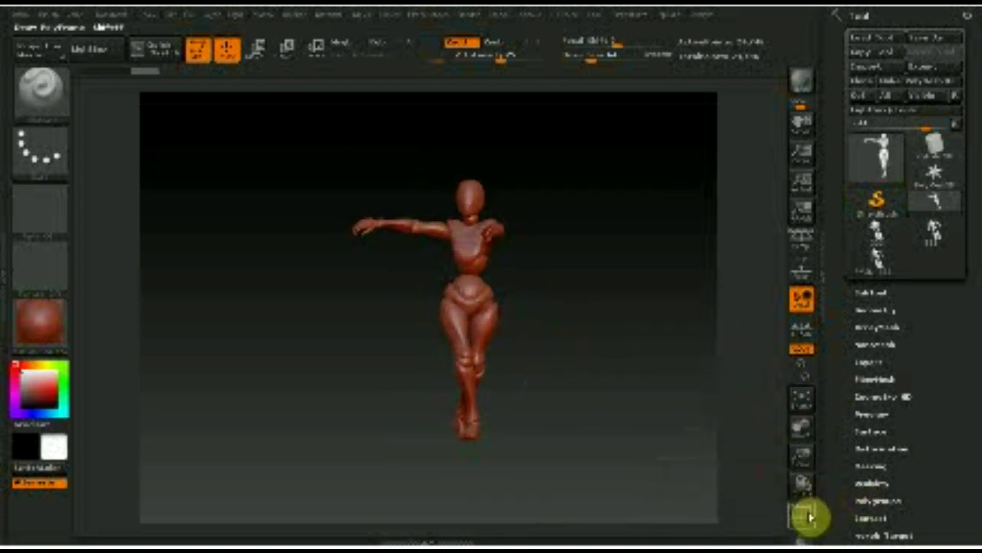
Step: Turn the PolyF polygroup wireframe on and off while orbiting around the mannequin
{"action": "left_click", "coordinate": [805, 514]}
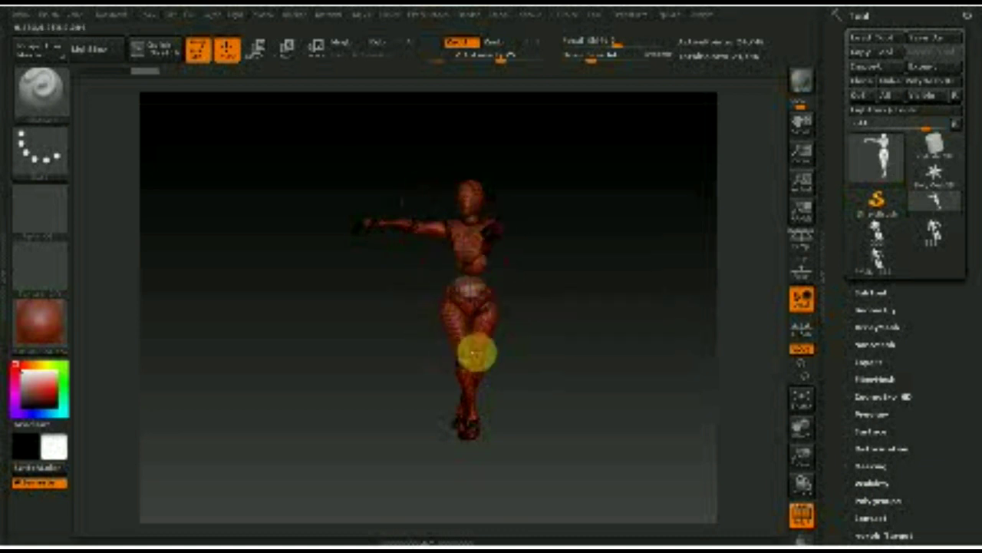
{"action": "key", "text": "f"}
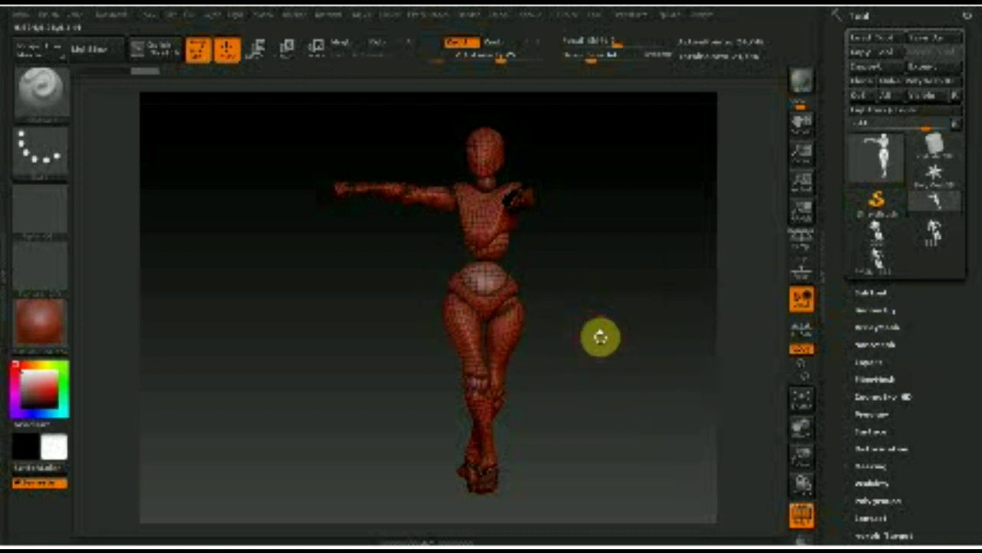
{"action": "left_click_drag", "start_coordinate": [599, 336], "coordinate": [601, 359]}
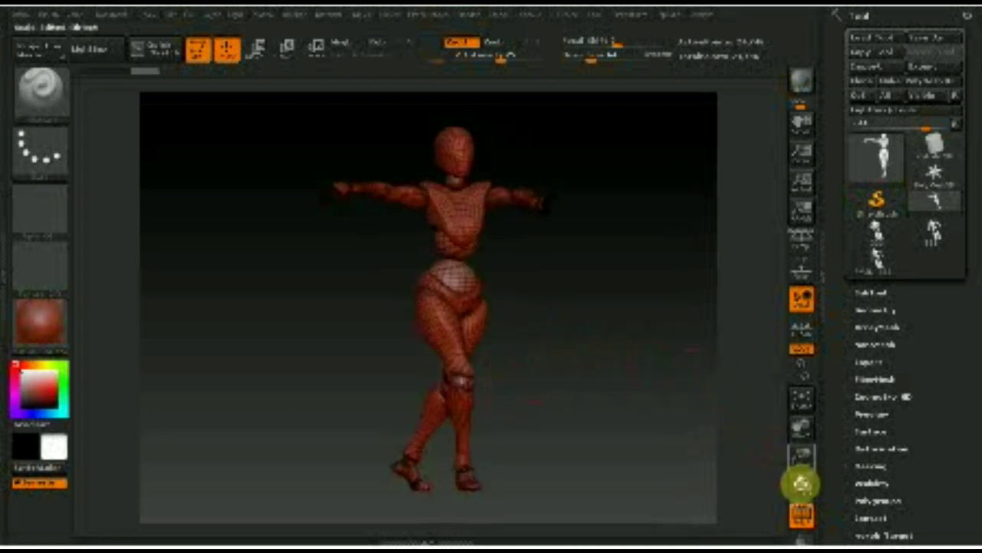
{"action": "left_click", "coordinate": [798, 514]}
{"action": "left_click_drag", "start_coordinate": [619, 435], "coordinate": [606, 431]}
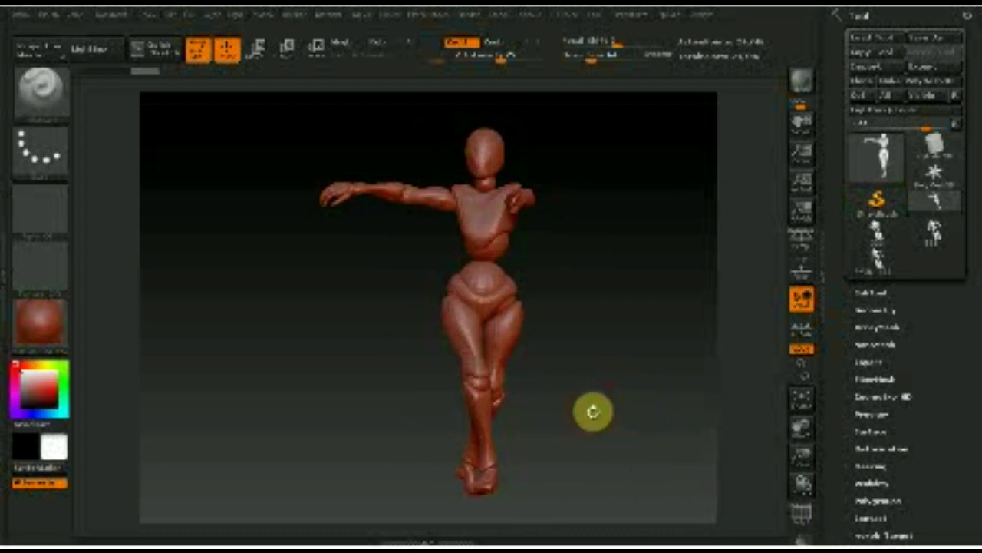
{"action": "left_click_drag", "start_coordinate": [612, 418], "coordinate": [533, 377]}
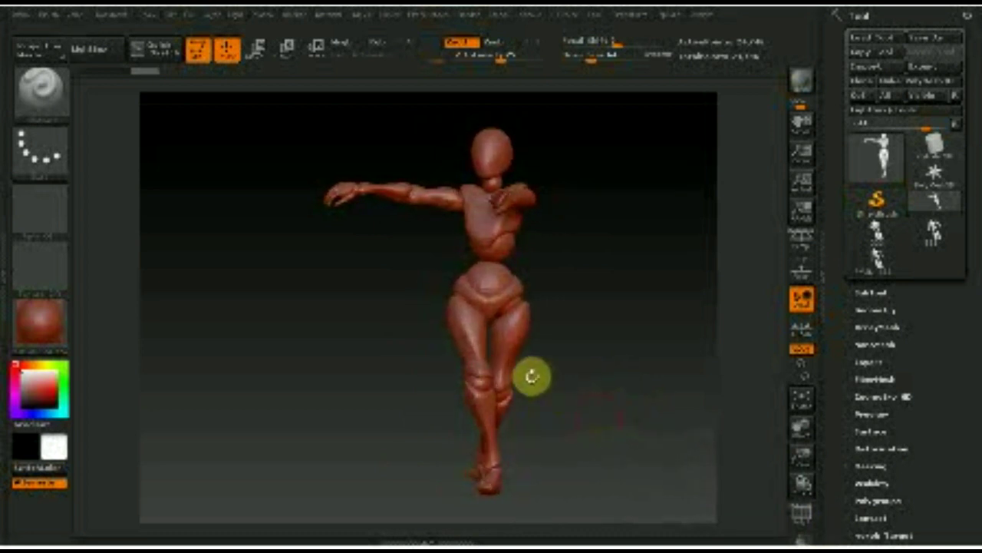
Step: Box-select the outstretched arm and check its polygroups with PolyF on and off
{"action": "left_click_drag", "start_coordinate": [287, 143], "coordinate": [456, 241], "text": "ctrl+shift"}
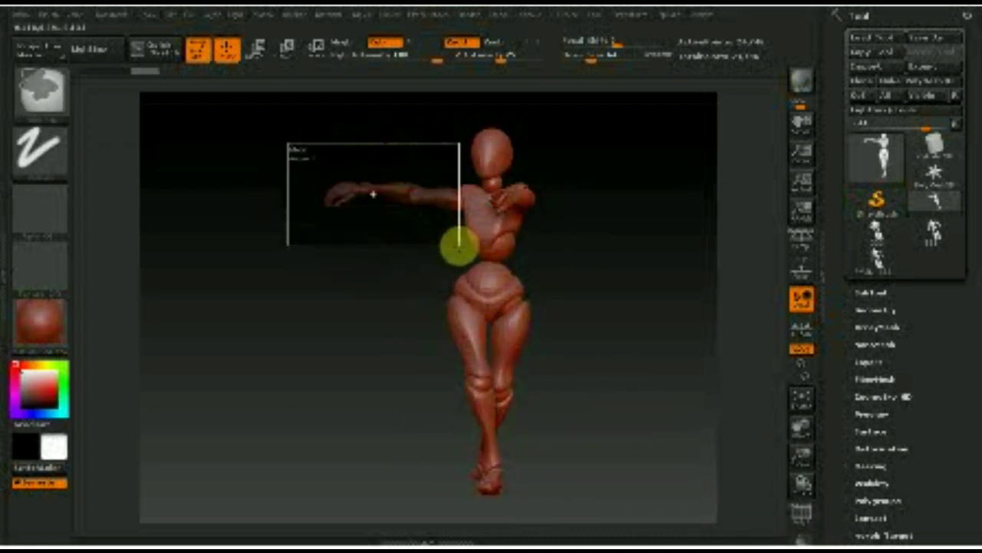
{"action": "left_click_drag", "start_coordinate": [463, 248], "coordinate": [452, 248], "text": "ctrl+shift"}
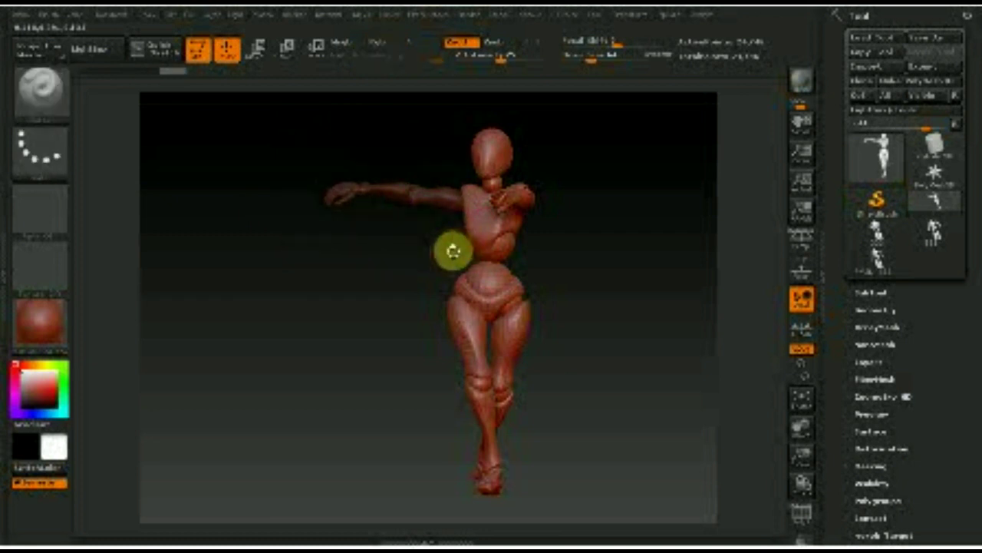
{"action": "left_click", "coordinate": [407, 256], "text": "ctrl+shift"}
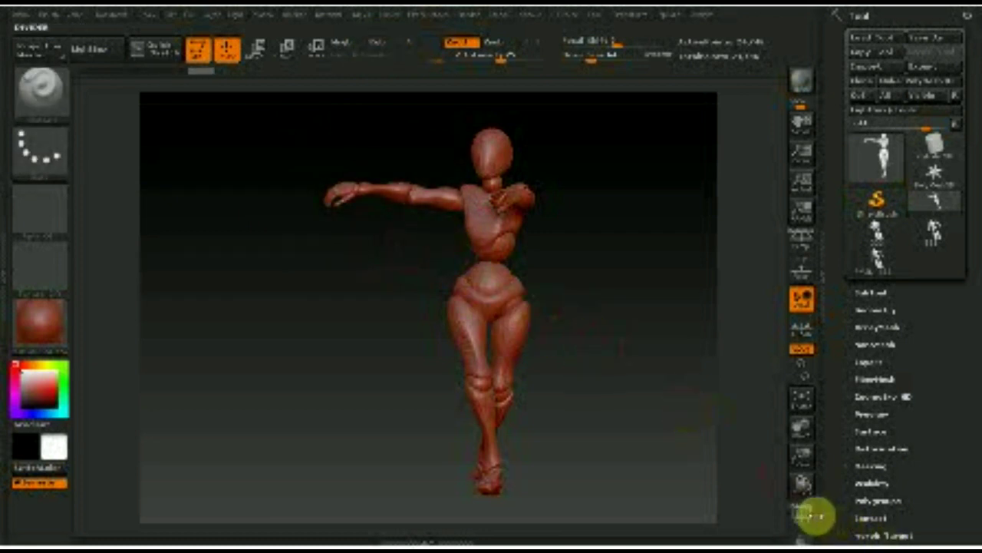
{"action": "left_click", "coordinate": [803, 518]}
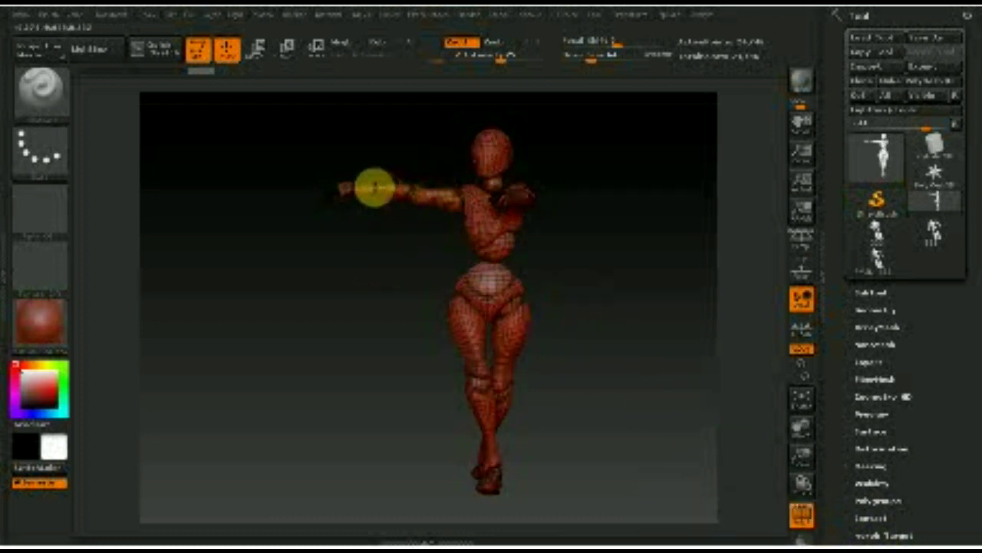
{"action": "left_click", "coordinate": [804, 518]}
{"action": "mouse_move", "coordinate": [568, 355]}
{"action": "left_mouse_down"}
{"action": "mouse_move", "coordinate": [591, 348]}
{"action": "mouse_move", "coordinate": [569, 332]}
{"action": "left_mouse_up"}
Step: Mask the shoulder and arm with a box, then frame the whole figure
{"action": "key", "text": "b"}
{"action": "key", "text": "m"}
{"action": "key", "text": "t"}
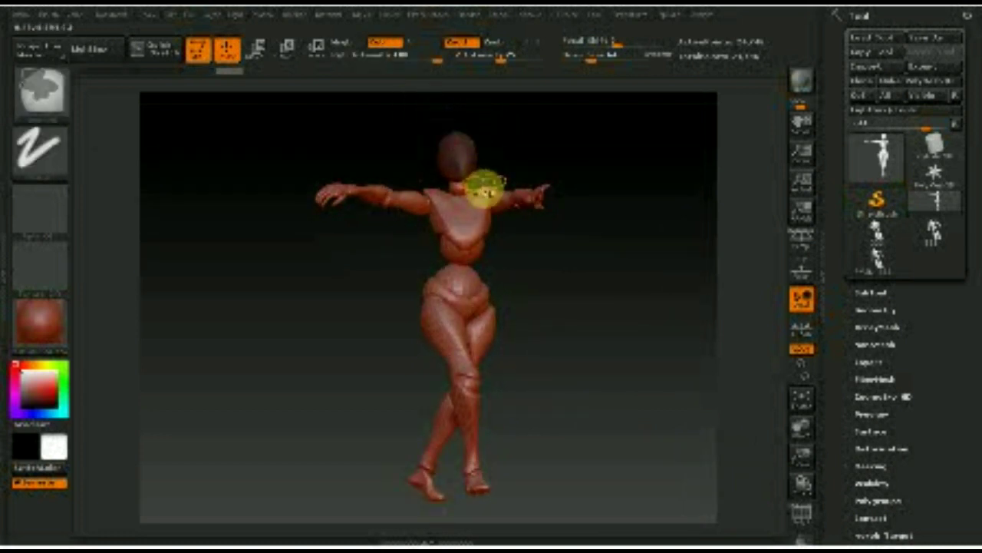
{"action": "mouse_move", "coordinate": [607, 292]}
{"action": "left_mouse_down"}
{"action": "mouse_move", "coordinate": [632, 296]}
{"action": "mouse_move", "coordinate": [443, 177]}
{"action": "left_mouse_up"}
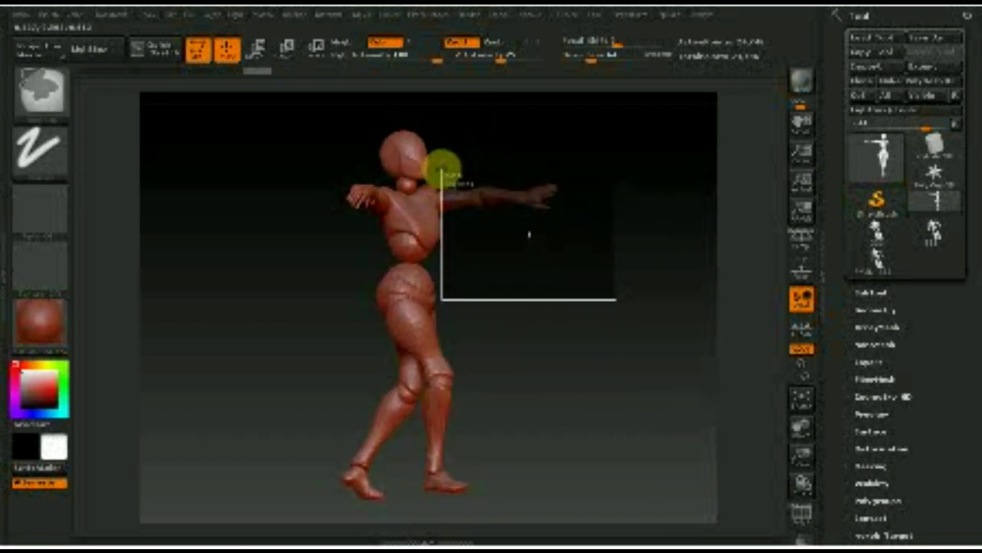
{"action": "left_click_drag", "start_coordinate": [509, 285], "coordinate": [499, 309]}
{"action": "mouse_move", "coordinate": [548, 234]}
{"action": "left_mouse_down", "text": "ctrl+shift"}
{"action": "mouse_move", "coordinate": [463, 175]}
{"action": "mouse_move", "coordinate": [458, 158]}
{"action": "left_mouse_up", "text": "ctrl+shift"}
{"action": "mouse_move", "coordinate": [506, 248]}
{"action": "left_mouse_down"}
{"action": "mouse_move", "coordinate": [467, 359]}
{"action": "mouse_move", "coordinate": [459, 311]}
{"action": "mouse_move", "coordinate": [471, 158]}
{"action": "left_mouse_up"}
{"action": "mouse_move", "coordinate": [572, 226]}
{"action": "left_mouse_down"}
{"action": "mouse_move", "coordinate": [567, 182]}
{"action": "mouse_move", "coordinate": [575, 333]}
{"action": "left_mouse_up"}
{"action": "key", "text": "f"}
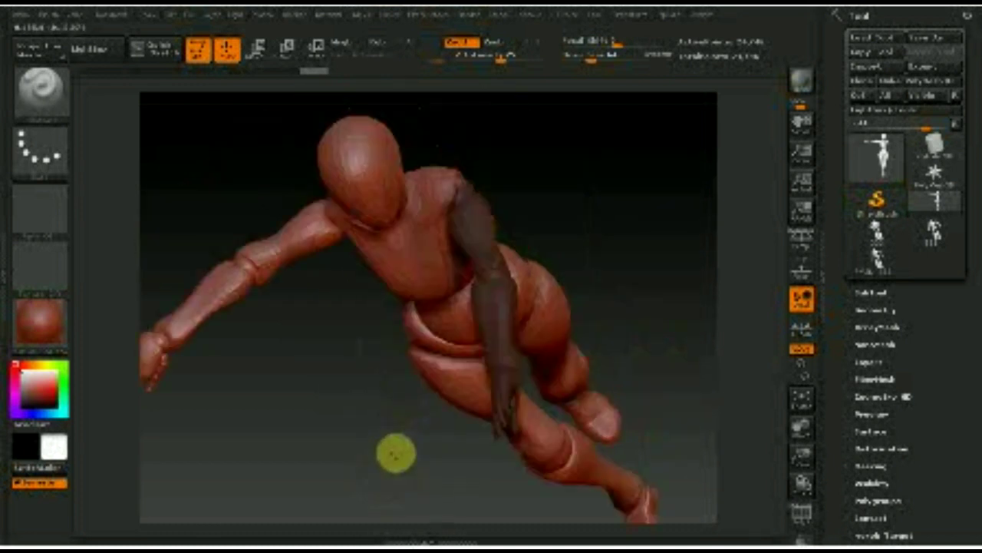
Step: Reduce the Draw Size and blur the mask edge across the chest
{"action": "left_click_drag", "start_coordinate": [592, 61], "coordinate": [581, 68]}
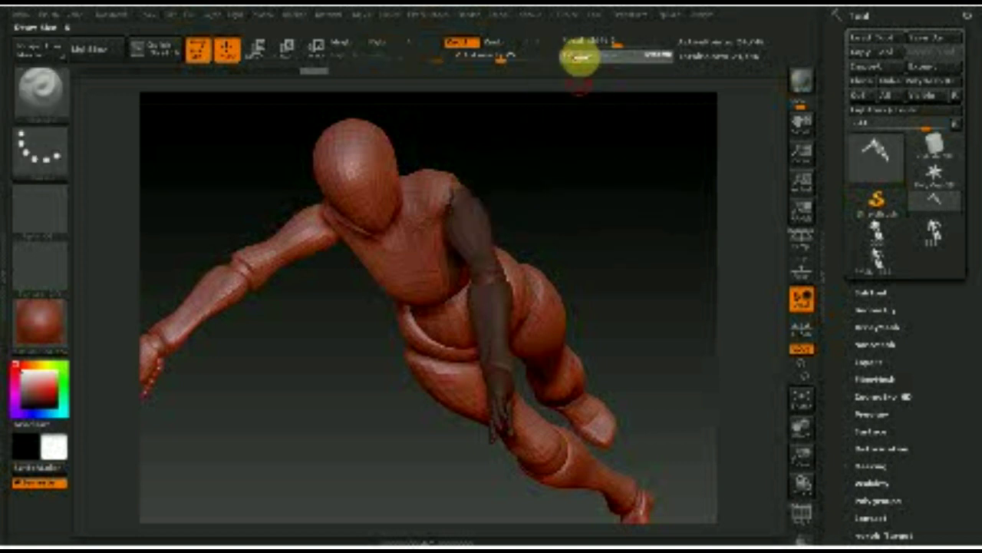
{"action": "key", "text": "shift"}
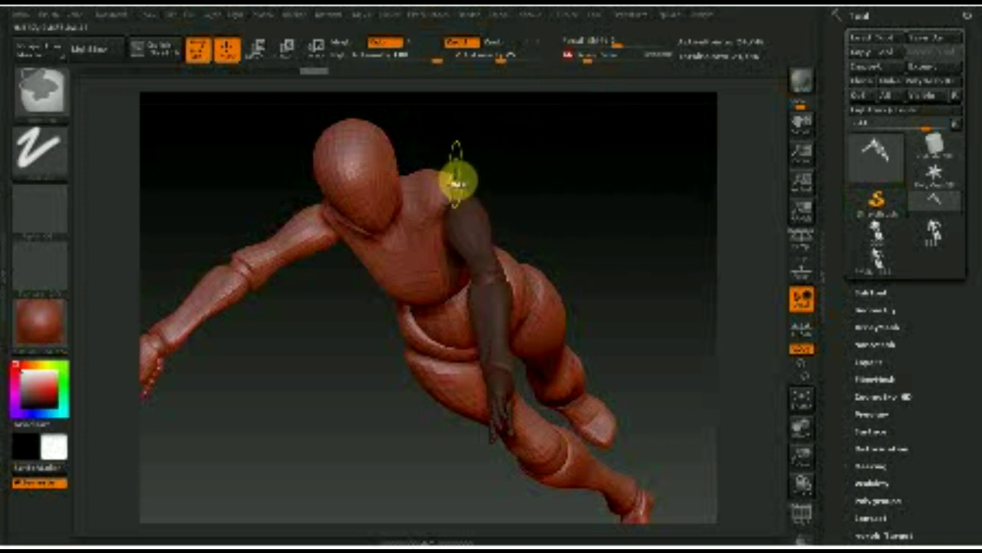
{"action": "mouse_move", "coordinate": [425, 271]}
{"action": "right_mouse_down"}
{"action": "mouse_move", "coordinate": [465, 210]}
{"action": "mouse_move", "coordinate": [419, 270]}
{"action": "mouse_move", "coordinate": [423, 285]}
{"action": "mouse_move", "coordinate": [467, 276]}
{"action": "right_mouse_up"}
{"action": "mouse_move", "coordinate": [503, 290]}
{"action": "left_mouse_down", "text": "shift"}
{"action": "mouse_move", "coordinate": [438, 281]}
{"action": "mouse_move", "coordinate": [410, 307]}
{"action": "mouse_move", "coordinate": [471, 325]}
{"action": "mouse_move", "coordinate": [467, 274]}
{"action": "mouse_move", "coordinate": [430, 277]}
{"action": "mouse_move", "coordinate": [438, 312]}
{"action": "mouse_move", "coordinate": [471, 233]}
{"action": "left_mouse_up", "text": "shift"}
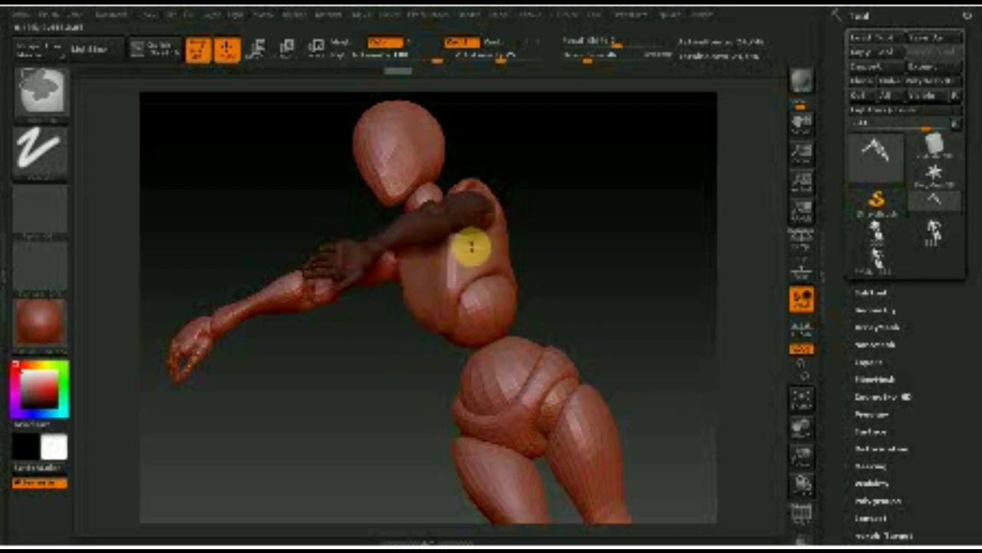
{"action": "mouse_move", "coordinate": [435, 256]}
{"action": "right_mouse_down"}
{"action": "mouse_move", "coordinate": [473, 285]}
{"action": "mouse_move", "coordinate": [437, 329]}
{"action": "mouse_move", "coordinate": [415, 333]}
{"action": "mouse_move", "coordinate": [435, 304]}
{"action": "right_mouse_up"}
{"action": "right_click_drag", "start_coordinate": [426, 204], "coordinate": [428, 198]}
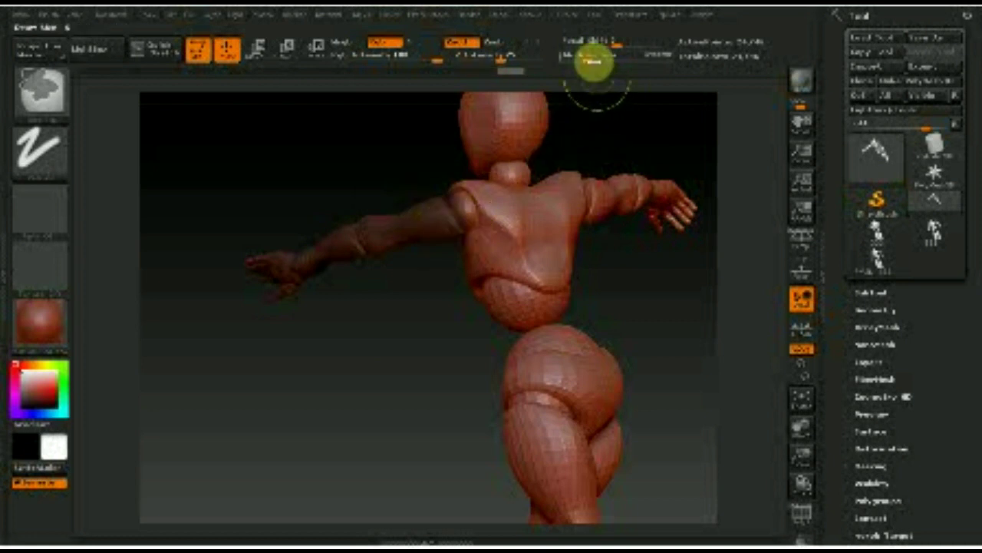
Step: Enable Dynamic brush size, orbit to the back, and redo twice with Ctrl+Shift+Z
{"action": "left_click", "coordinate": [567, 56]}
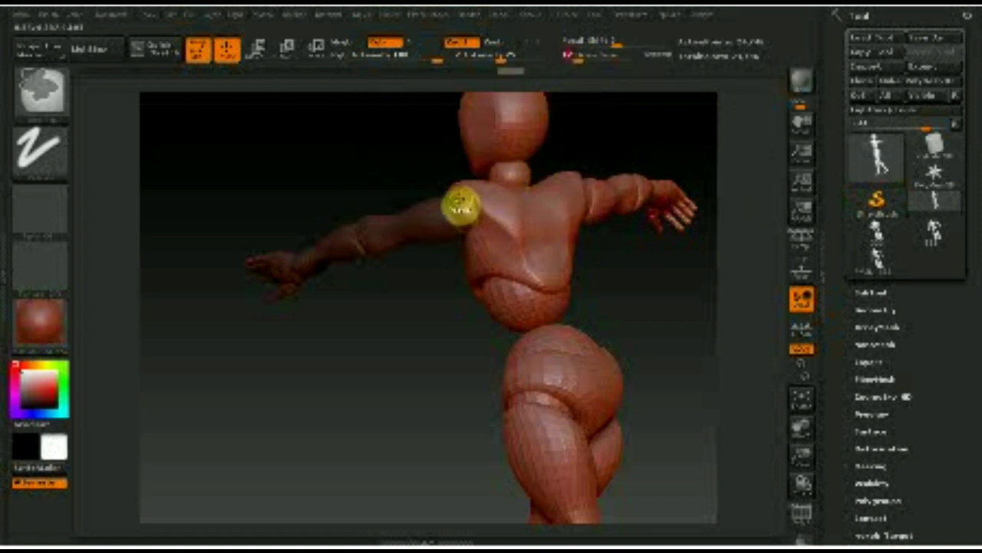
{"action": "mouse_move", "coordinate": [476, 229]}
{"action": "left_mouse_down"}
{"action": "mouse_move", "coordinate": [509, 292]}
{"action": "mouse_move", "coordinate": [509, 351]}
{"action": "mouse_move", "coordinate": [537, 336]}
{"action": "mouse_move", "coordinate": [455, 217]}
{"action": "left_mouse_up"}
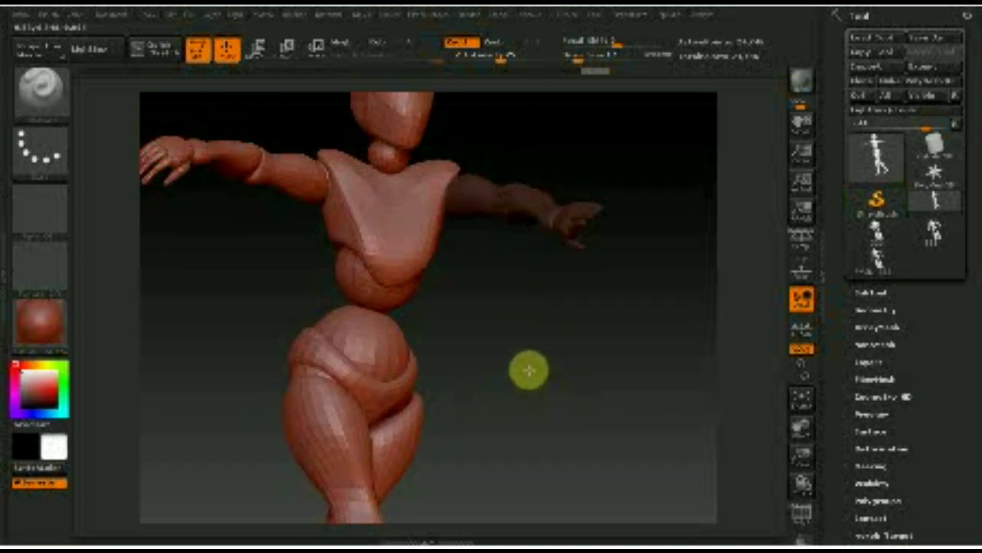
{"action": "key", "text": "ctrl+shift+z"}
{"action": "key", "text": "ctrl+shift+z"}
{"action": "key", "text": "ctrl+shift+z"}
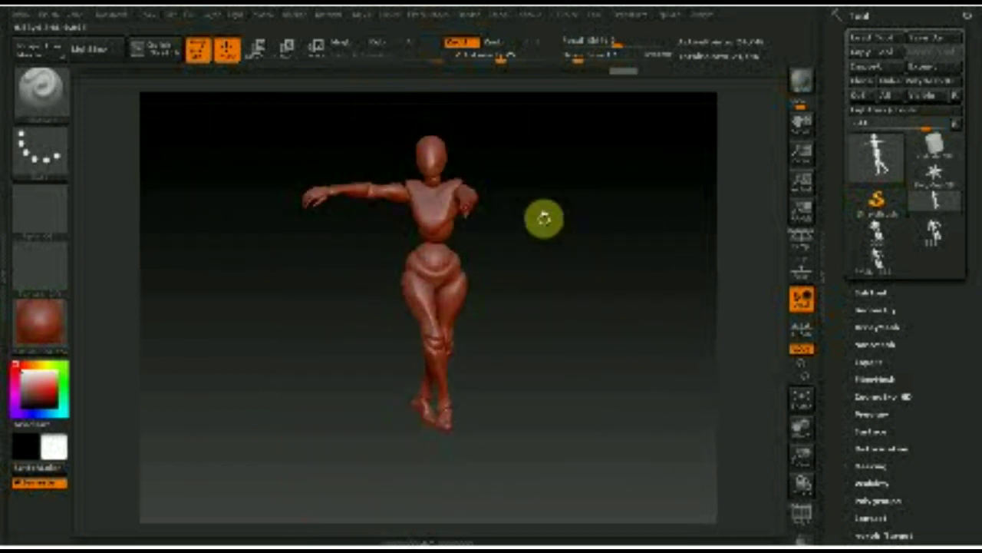
{"action": "key", "text": "ctrl+shift+z"}
{"action": "key", "text": "ctrl+shift+z"}
{"action": "key", "text": "ctrl+shift+z"}
{"action": "key", "text": "ctrl+shift+z"}
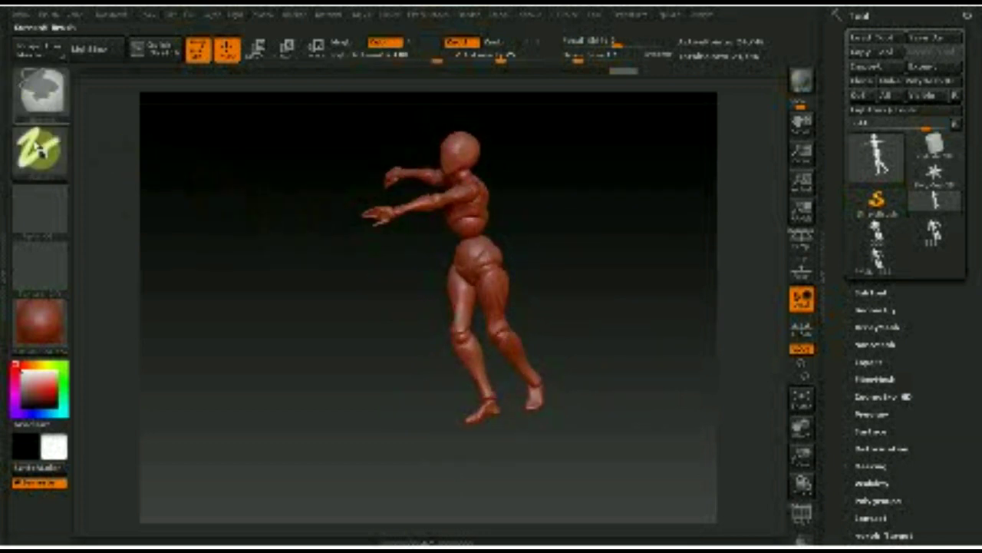
{"action": "left_click", "coordinate": [40, 150]}
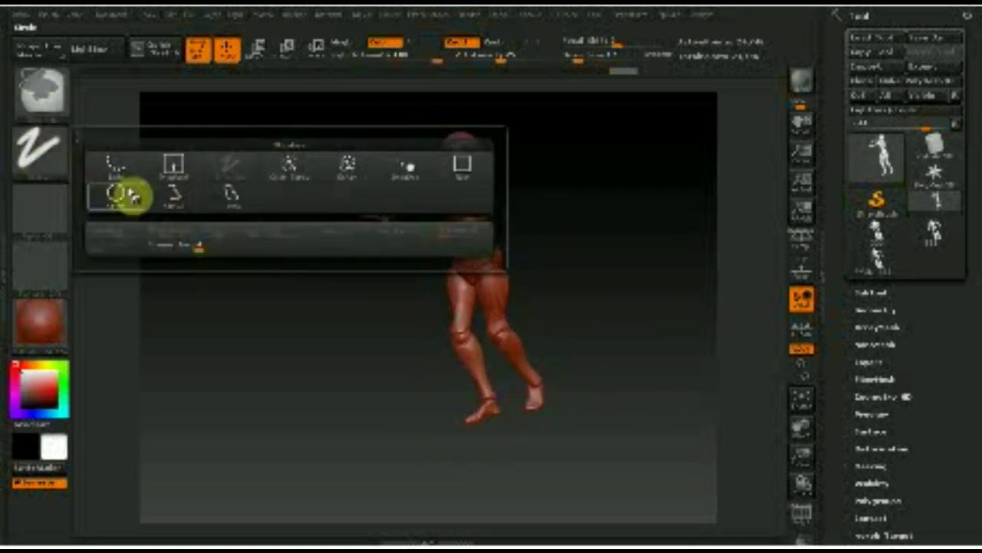
{"action": "left_click", "coordinate": [231, 198]}
{"action": "mouse_move", "coordinate": [499, 464]}
{"action": "left_mouse_down", "text": "ctrl+shift"}
{"action": "mouse_move", "coordinate": [460, 347]}
{"action": "mouse_move", "coordinate": [459, 403]}
{"action": "mouse_move", "coordinate": [471, 339]}
{"action": "left_mouse_up", "text": "ctrl+shift"}
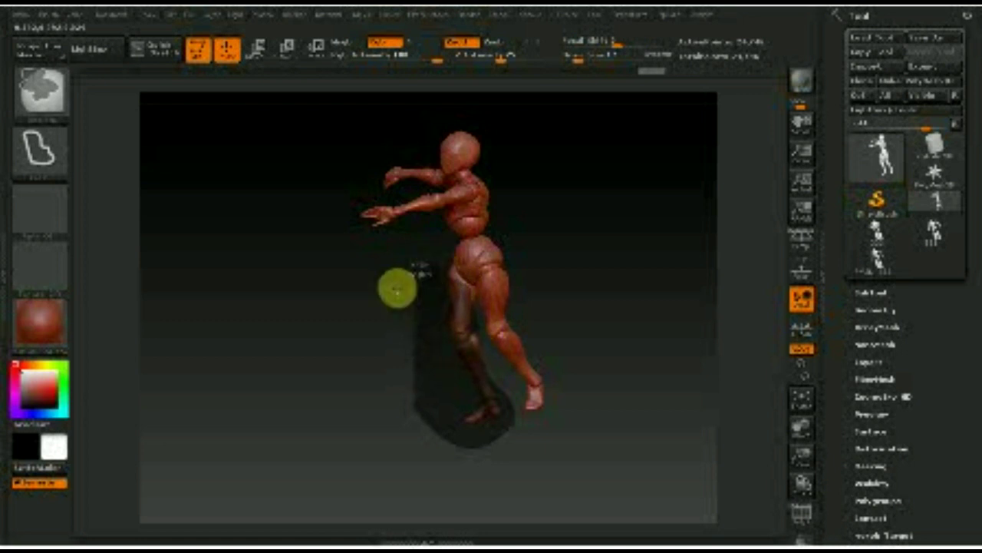
{"action": "left_click_drag", "start_coordinate": [481, 331], "coordinate": [397, 285], "text": "ctrl+shift"}
{"action": "mouse_move", "coordinate": [503, 427]}
{"action": "left_mouse_down", "text": "ctrl+shift"}
{"action": "mouse_move", "coordinate": [465, 443]}
{"action": "mouse_move", "coordinate": [482, 352]}
{"action": "left_mouse_up", "text": "ctrl+shift"}
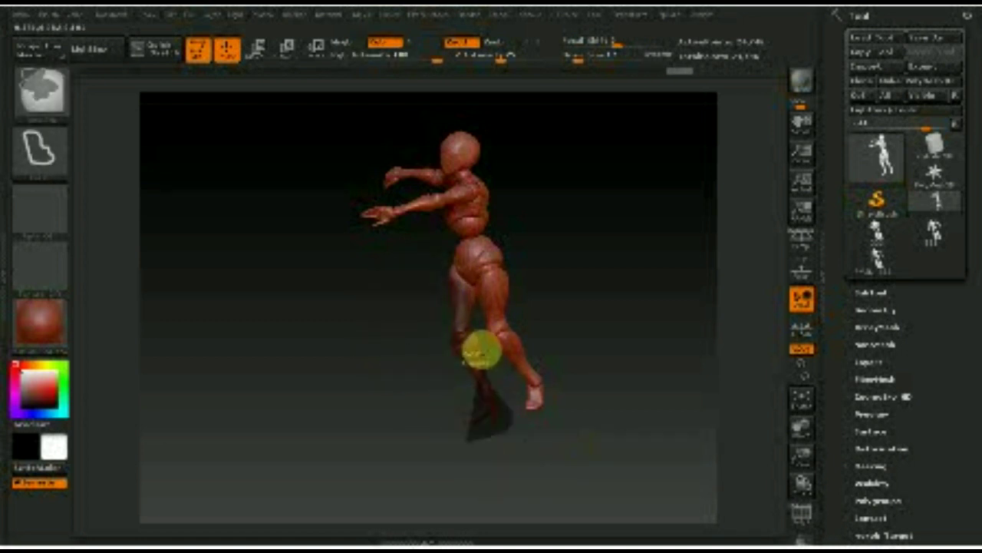
{"action": "left_click_drag", "start_coordinate": [465, 286], "coordinate": [445, 267], "text": "ctrl+shift"}
{"action": "mouse_move", "coordinate": [507, 361]}
{"action": "left_mouse_down"}
{"action": "mouse_move", "coordinate": [542, 397]}
{"action": "mouse_move", "coordinate": [535, 402]}
{"action": "mouse_move", "coordinate": [522, 370]}
{"action": "mouse_move", "coordinate": [537, 500]}
{"action": "mouse_move", "coordinate": [445, 372]}
{"action": "left_mouse_up"}
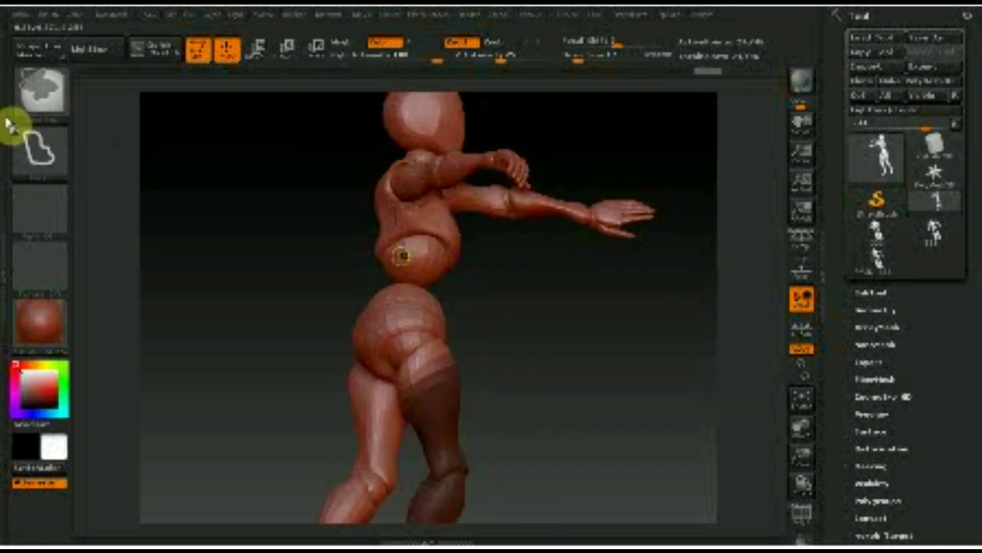
{"action": "left_click", "coordinate": [31, 142]}
{"action": "left_click", "coordinate": [231, 165]}
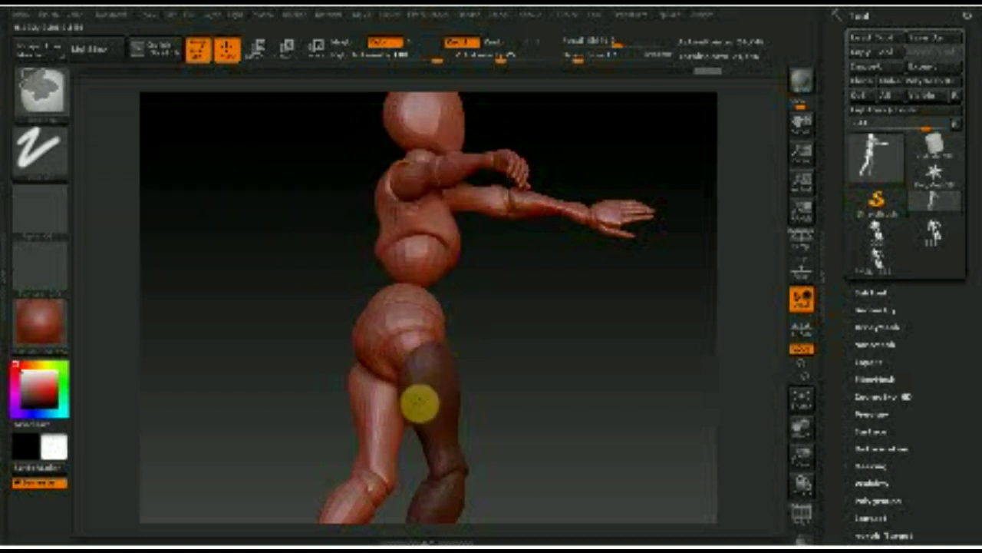
{"action": "mouse_move", "coordinate": [447, 423]}
{"action": "left_mouse_down"}
{"action": "mouse_move", "coordinate": [526, 401]}
{"action": "mouse_move", "coordinate": [436, 386]}
{"action": "left_mouse_up"}
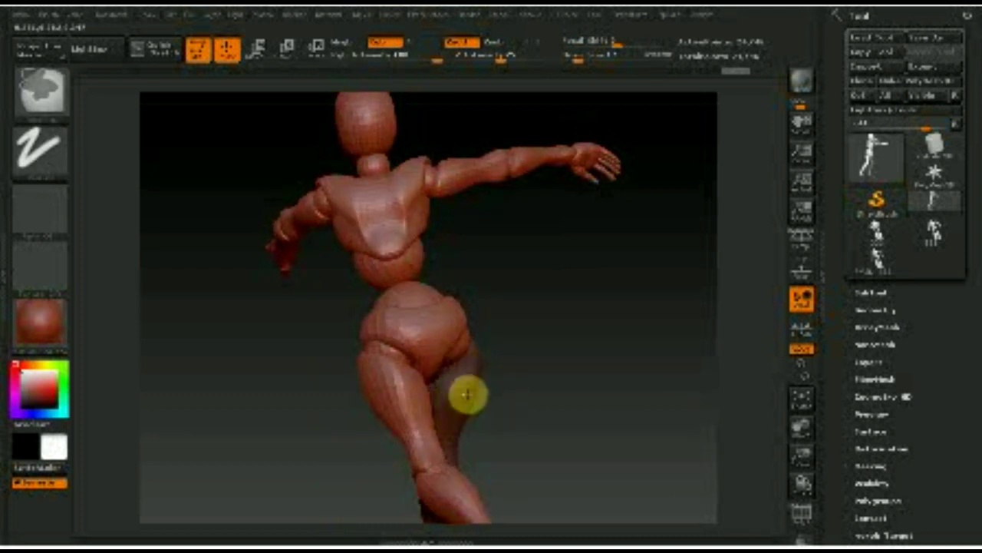
{"action": "mouse_move", "coordinate": [436, 408]}
{"action": "left_mouse_down"}
{"action": "mouse_move", "coordinate": [535, 351]}
{"action": "mouse_move", "coordinate": [431, 419]}
{"action": "mouse_move", "coordinate": [438, 409]}
{"action": "left_mouse_up"}
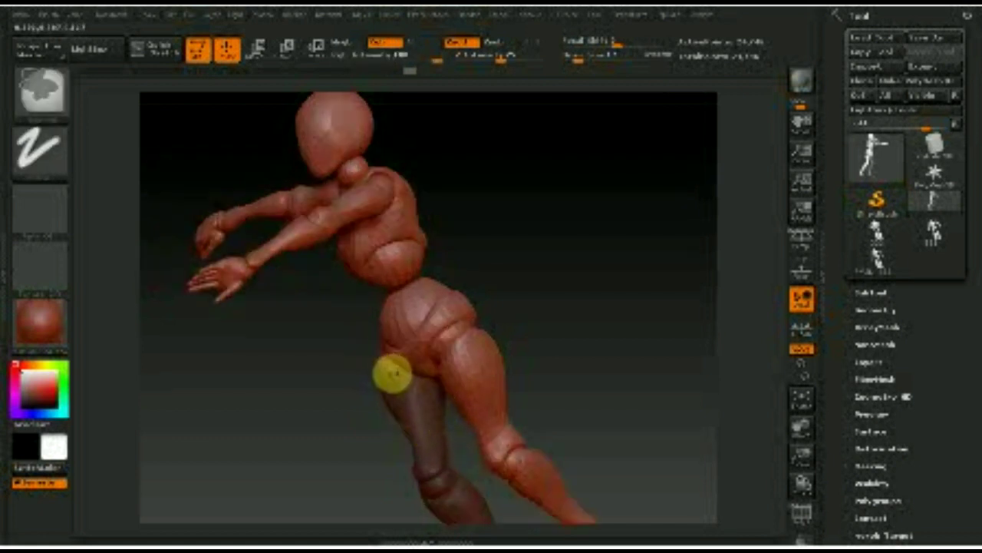
{"action": "left_click_drag", "start_coordinate": [419, 386], "coordinate": [458, 395]}
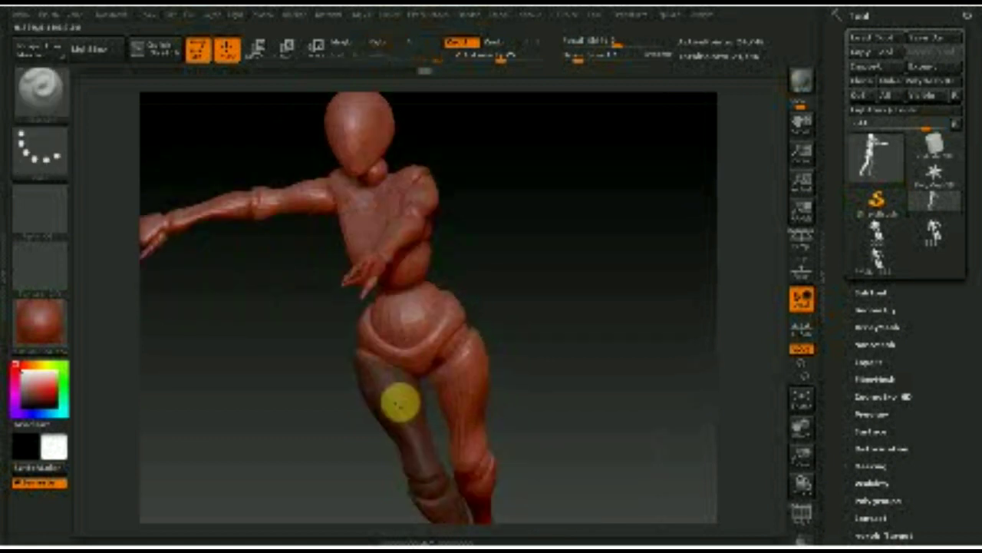
{"action": "left_click_drag", "start_coordinate": [399, 402], "coordinate": [491, 373]}
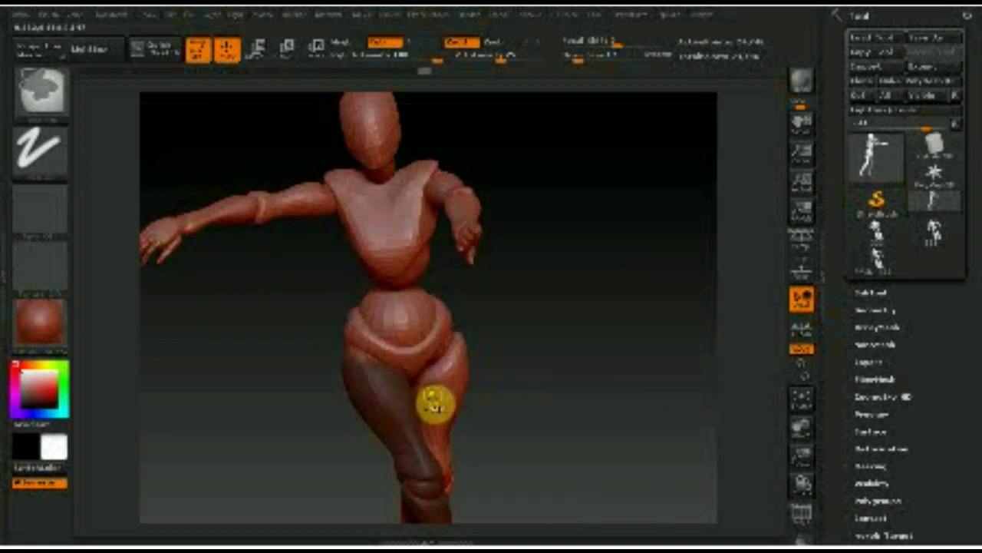
{"action": "left_click_drag", "start_coordinate": [524, 376], "coordinate": [527, 384]}
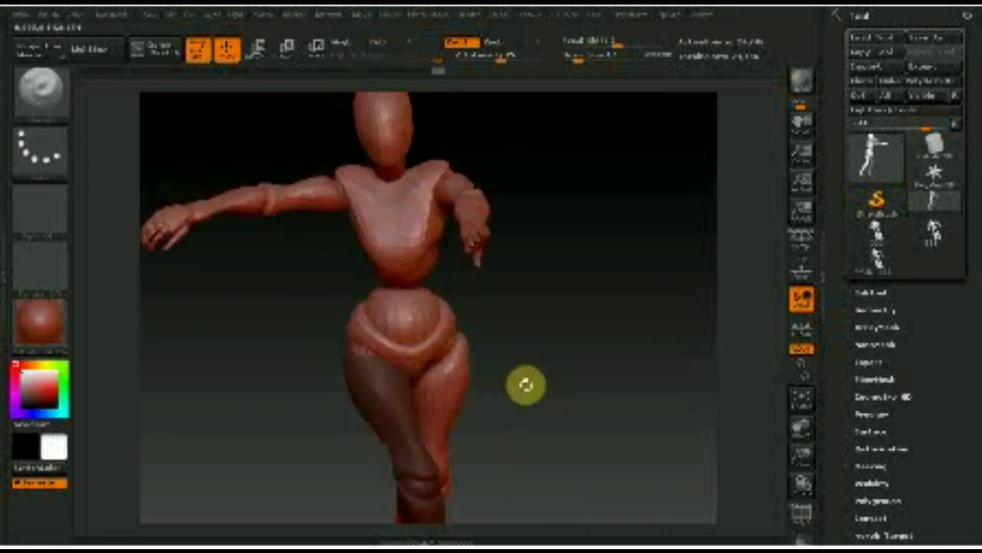
{"action": "left_click", "coordinate": [526, 386], "text": "ctrl"}
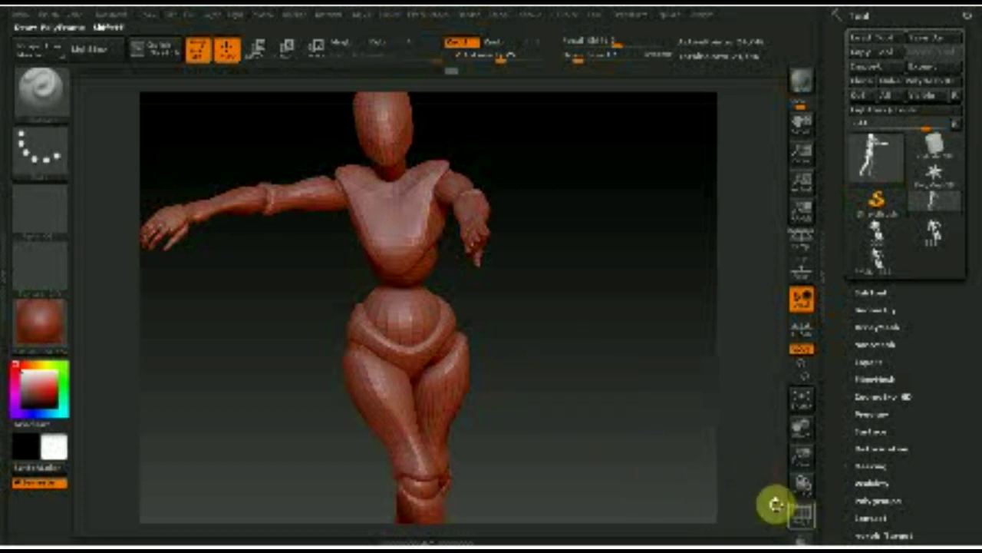
Step: Show the PolyF polygroup colours and zoom out to see the whole mannequin
{"action": "left_click", "coordinate": [800, 510]}
{"action": "left_click_drag", "start_coordinate": [583, 453], "coordinate": [553, 324], "text": "alt"}
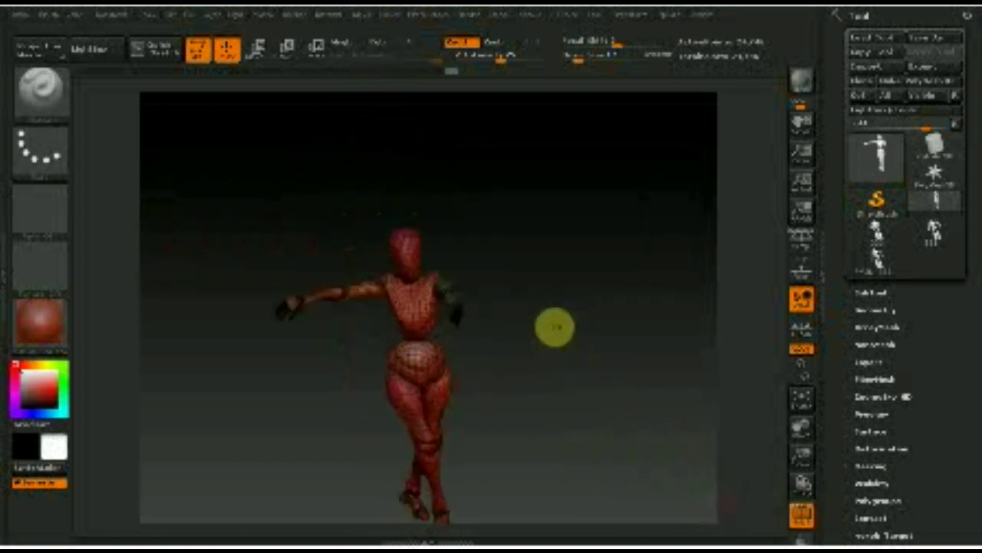
{"action": "key", "text": "ctrl"}
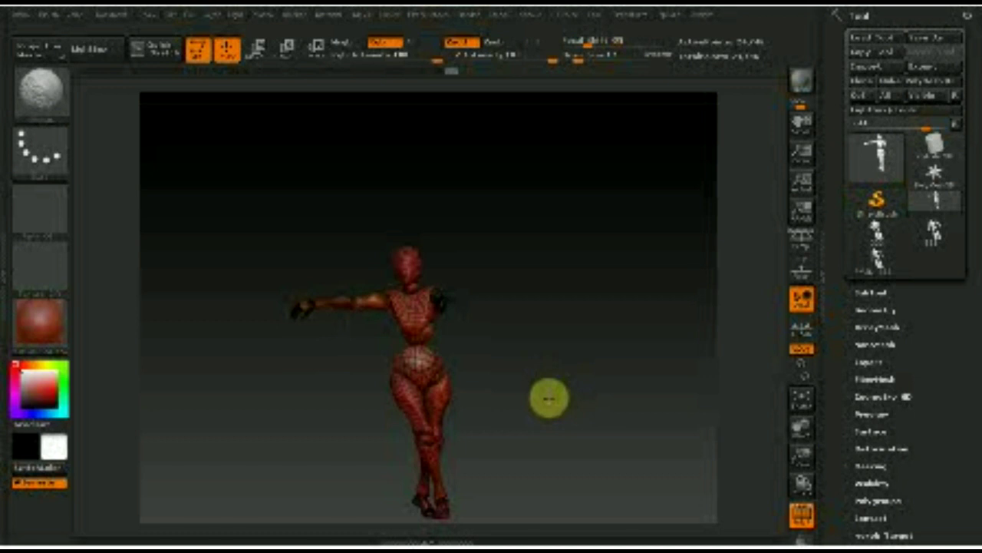
{"action": "mouse_move", "coordinate": [550, 397]}
{"action": "left_mouse_down", "text": "alt"}
{"action": "mouse_move", "coordinate": [566, 422]}
{"action": "mouse_move", "coordinate": [539, 358]}
{"action": "left_mouse_up", "text": "alt"}
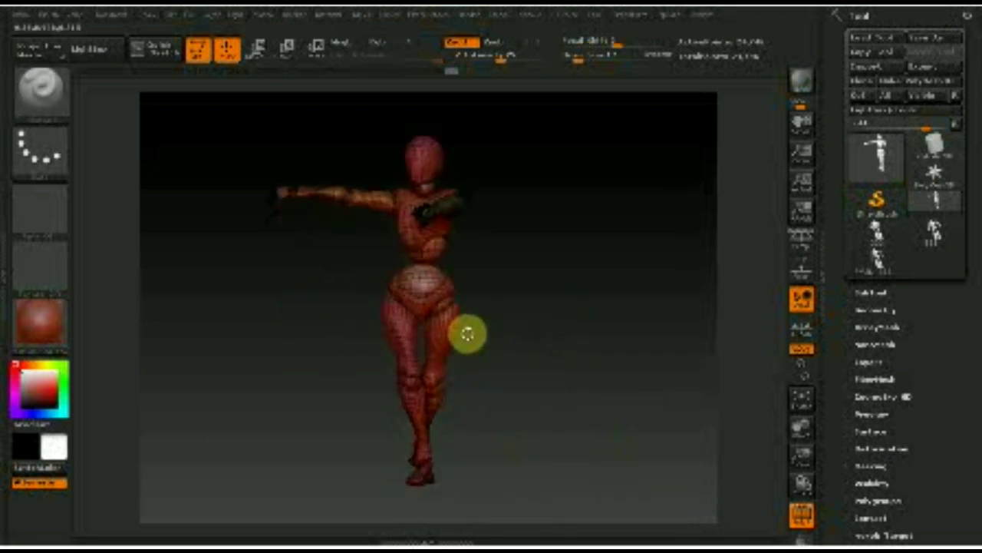
Step: Split the mesh into subtools with Groups Split, then select the leg subtool
{"action": "left_click", "coordinate": [865, 295]}
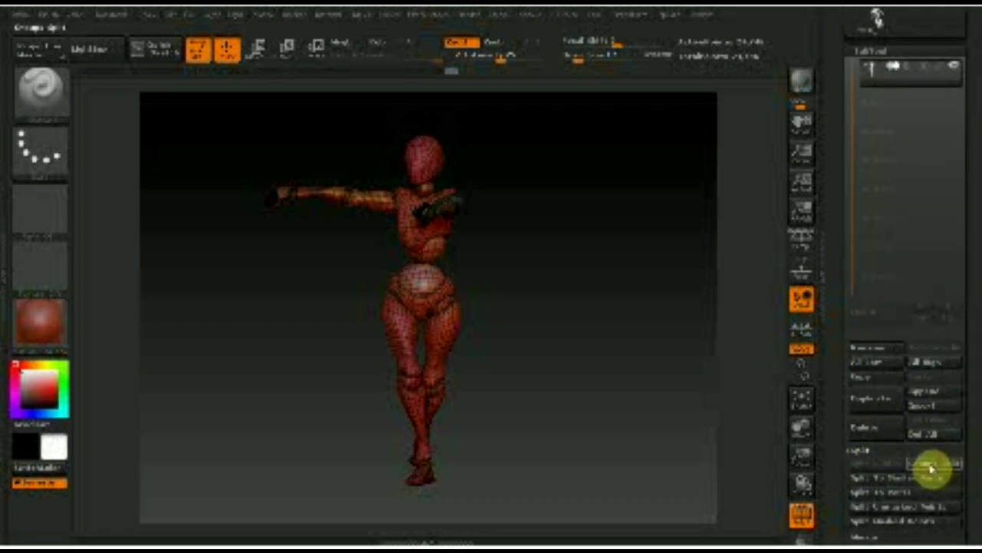
{"action": "left_click", "coordinate": [930, 465]}
{"action": "left_click", "coordinate": [711, 495]}
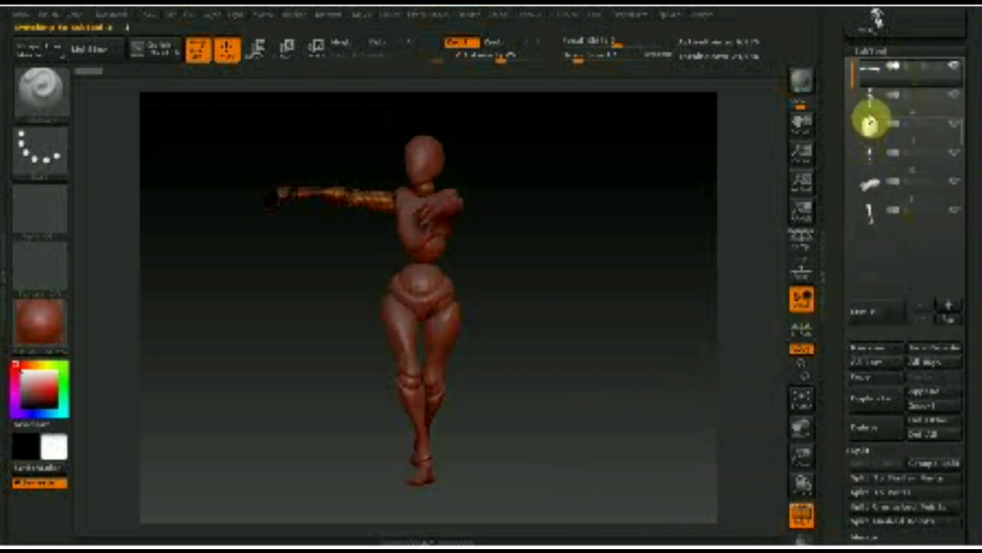
{"action": "left_click", "coordinate": [872, 98]}
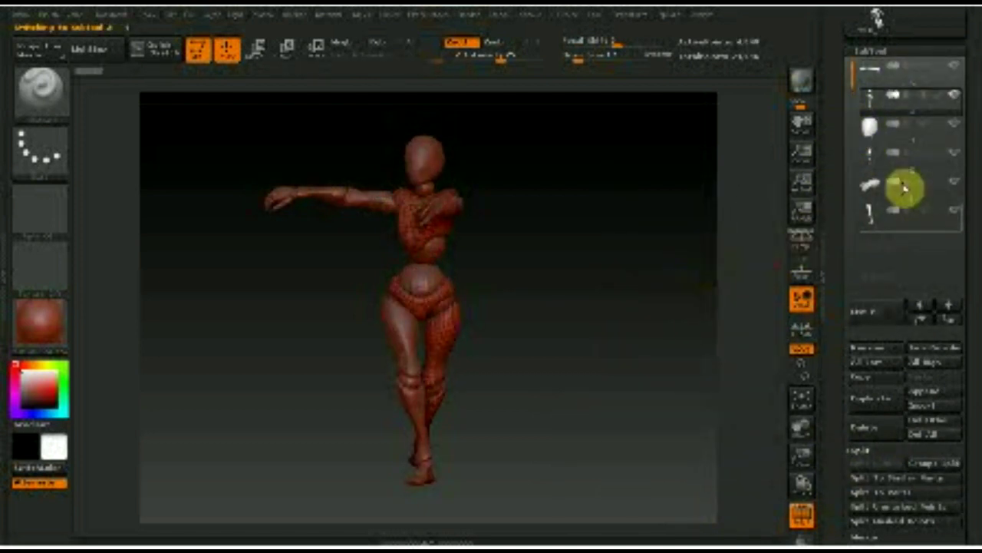
{"action": "left_click", "coordinate": [865, 224]}
{"action": "left_click_drag", "start_coordinate": [678, 291], "coordinate": [653, 317]}
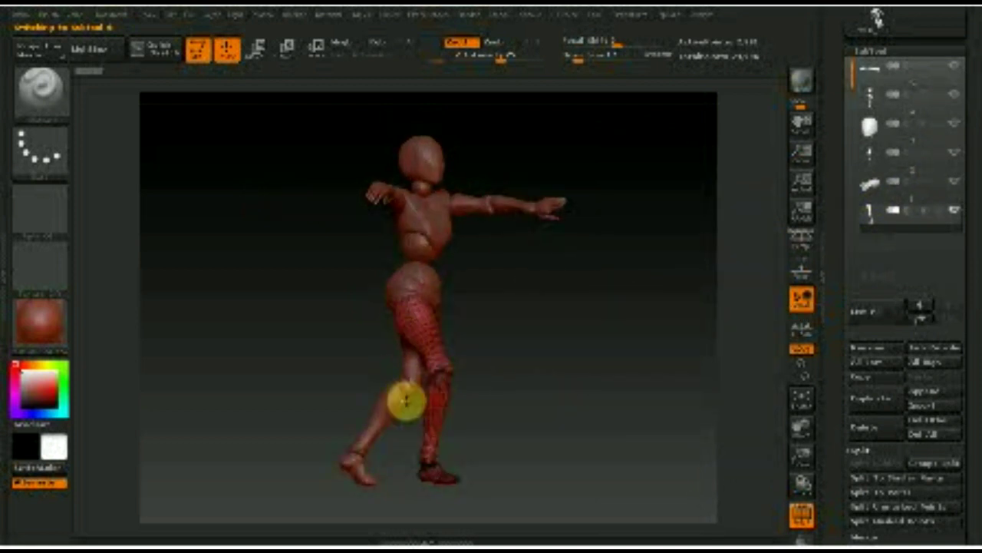
Step: Lay Transpose action lines along the leg, masking and remasking the thigh
{"action": "left_click", "coordinate": [316, 49]}
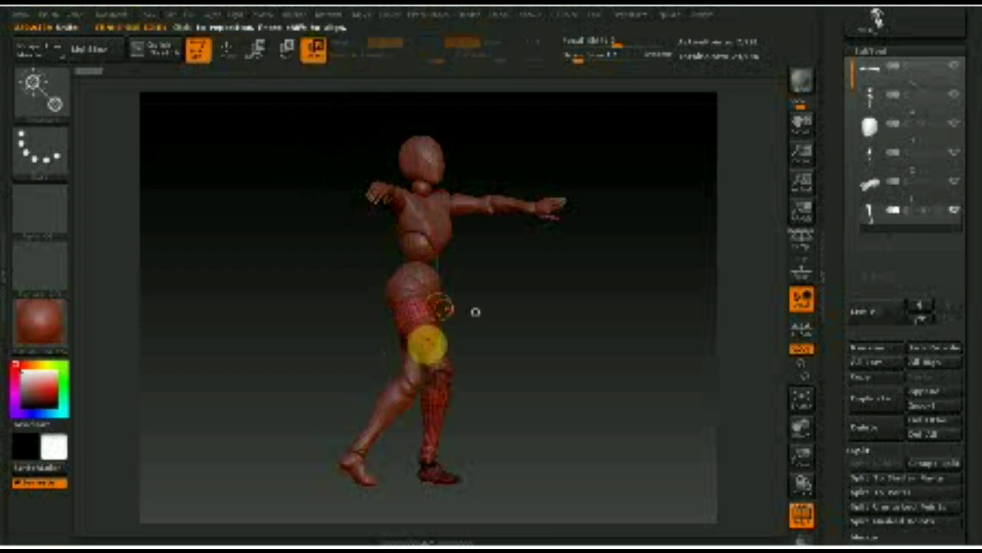
{"action": "mouse_move", "coordinate": [432, 396]}
{"action": "left_mouse_down"}
{"action": "mouse_move", "coordinate": [447, 472]}
{"action": "mouse_move", "coordinate": [403, 462]}
{"action": "left_mouse_up"}
{"action": "left_click_drag", "start_coordinate": [432, 373], "coordinate": [414, 284]}
{"action": "left_click", "coordinate": [258, 54]}
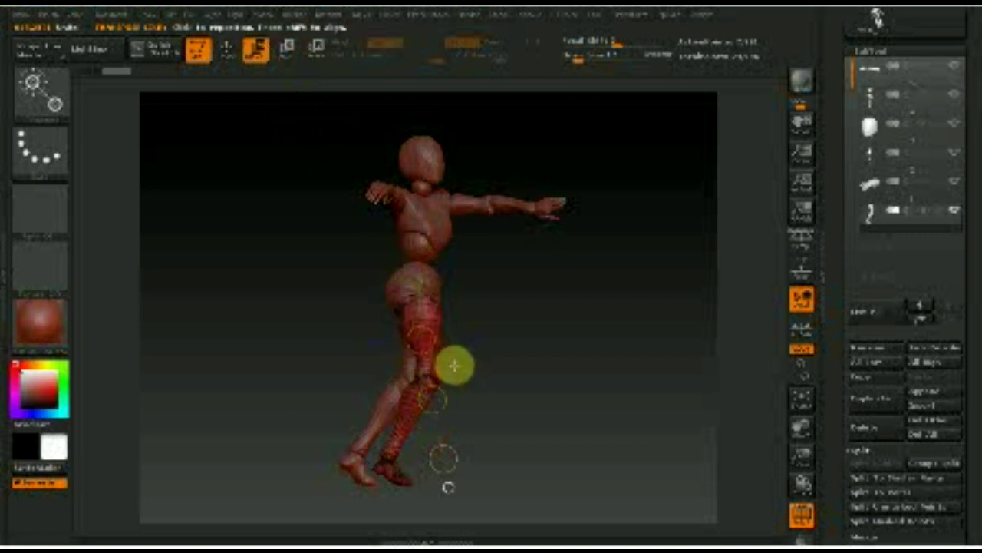
{"action": "left_click", "coordinate": [426, 398], "text": "ctrl"}
{"action": "left_click_drag", "start_coordinate": [426, 398], "coordinate": [438, 483]}
{"action": "mouse_move", "coordinate": [509, 373]}
{"action": "left_mouse_down"}
{"action": "mouse_move", "coordinate": [566, 382]}
{"action": "mouse_move", "coordinate": [496, 391]}
{"action": "left_mouse_up"}
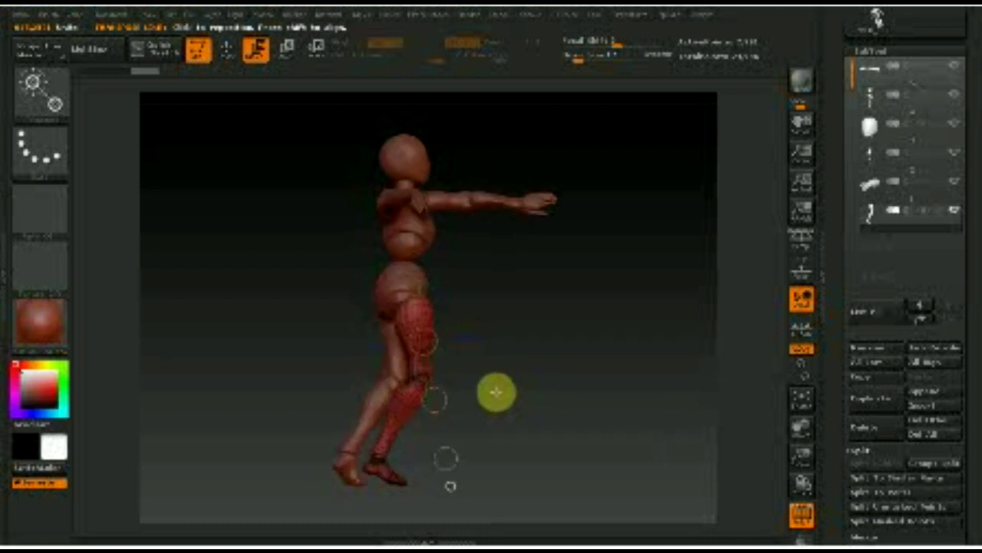
{"action": "left_click", "coordinate": [434, 399], "text": "ctrl"}
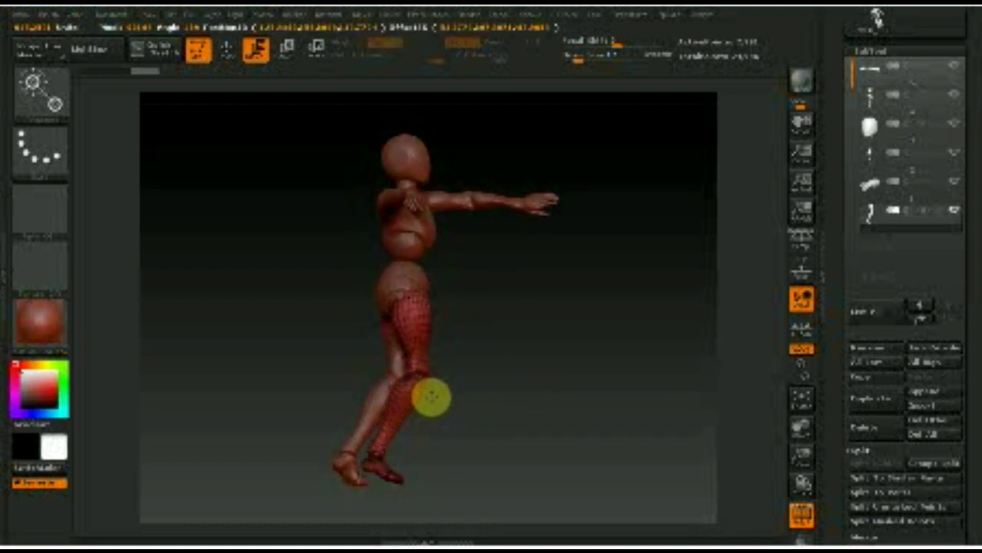
{"action": "left_click_drag", "start_coordinate": [432, 397], "coordinate": [447, 456]}
{"action": "mouse_move", "coordinate": [524, 377]}
{"action": "left_mouse_down"}
{"action": "mouse_move", "coordinate": [445, 389]}
{"action": "mouse_move", "coordinate": [438, 377]}
{"action": "mouse_move", "coordinate": [585, 369]}
{"action": "mouse_move", "coordinate": [563, 358]}
{"action": "mouse_move", "coordinate": [599, 390]}
{"action": "mouse_move", "coordinate": [535, 351]}
{"action": "mouse_move", "coordinate": [599, 376]}
{"action": "left_mouse_up"}
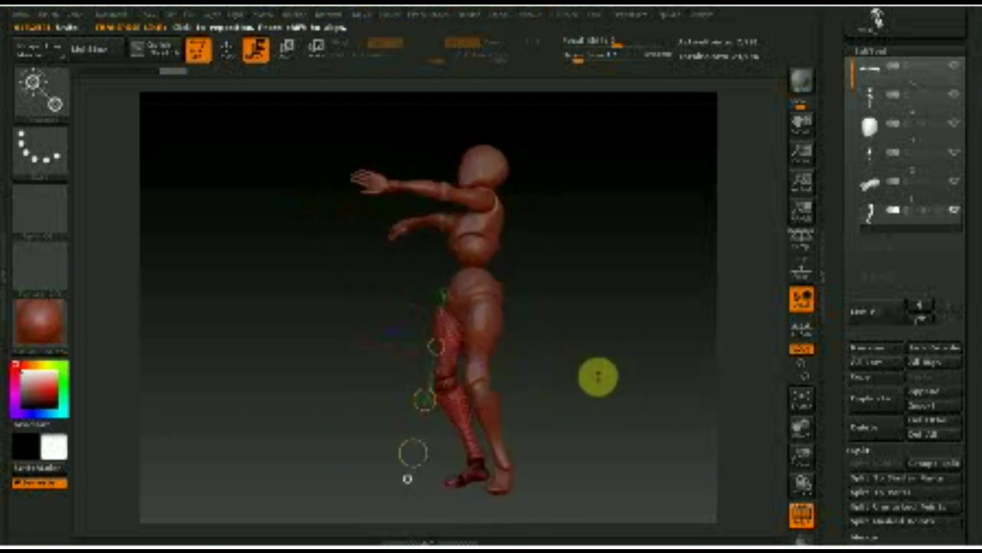
Step: Select the second subtool, twist the torso slightly, and lay a knee-to-foot rotation line
{"action": "left_click", "coordinate": [872, 114]}
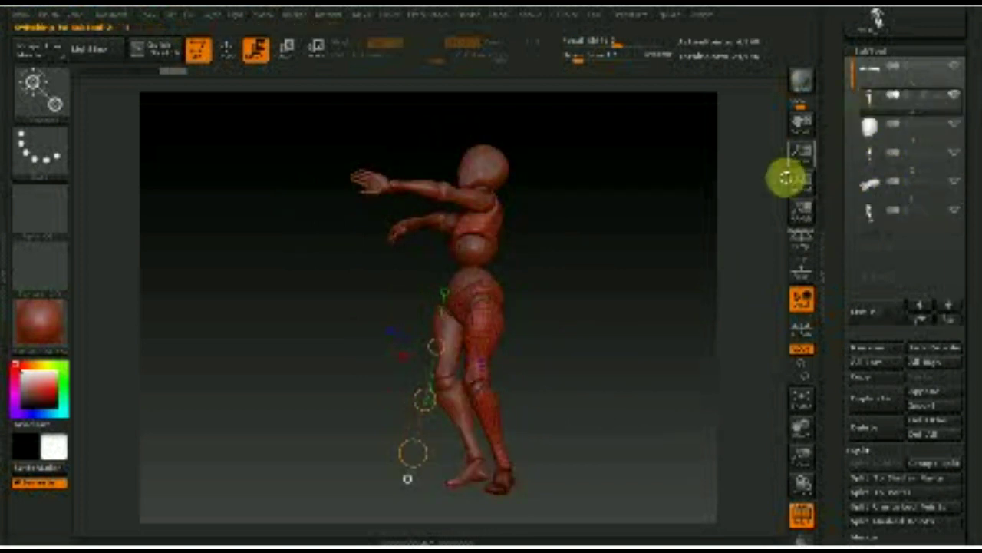
{"action": "left_click_drag", "start_coordinate": [585, 335], "coordinate": [610, 345]}
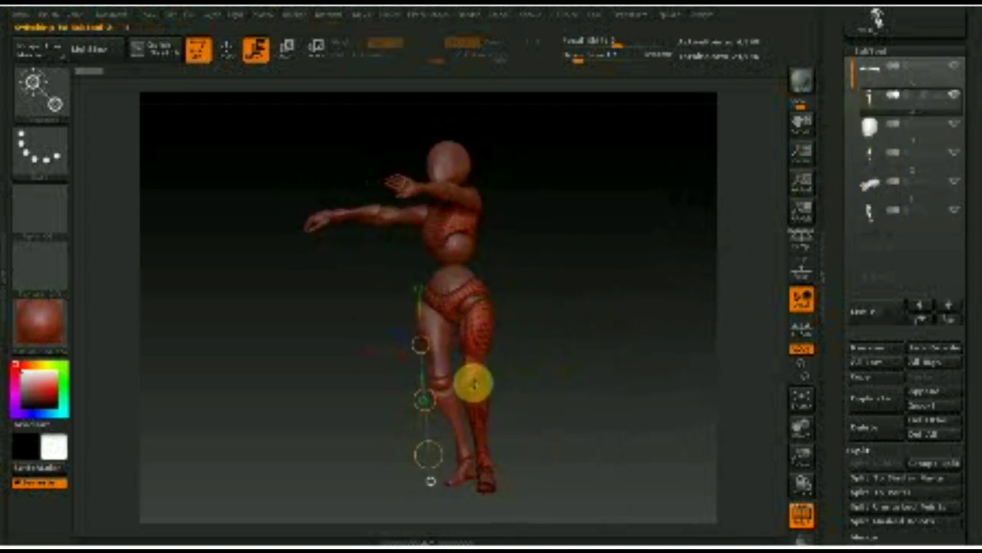
{"action": "left_click_drag", "start_coordinate": [474, 384], "coordinate": [480, 460]}
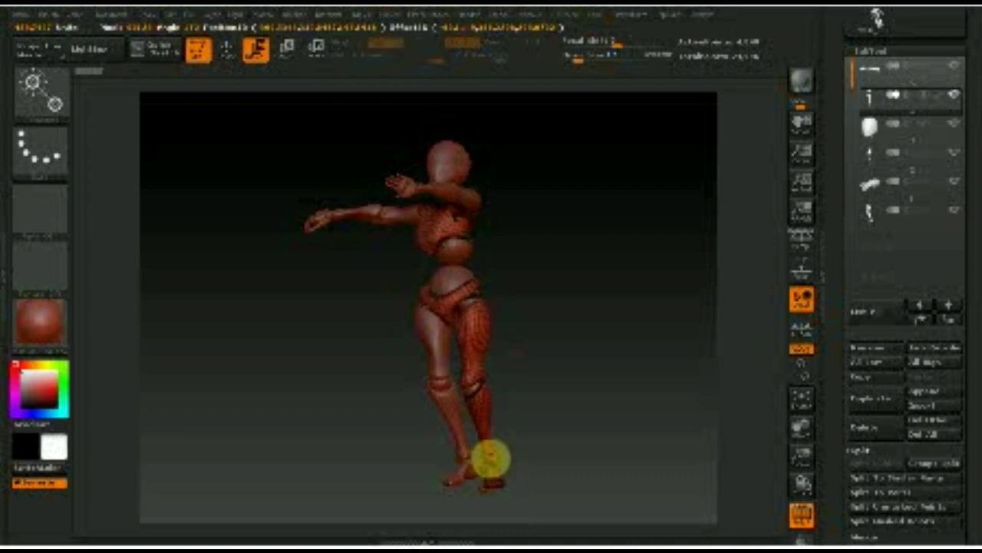
{"action": "left_click_drag", "start_coordinate": [485, 458], "coordinate": [481, 456]}
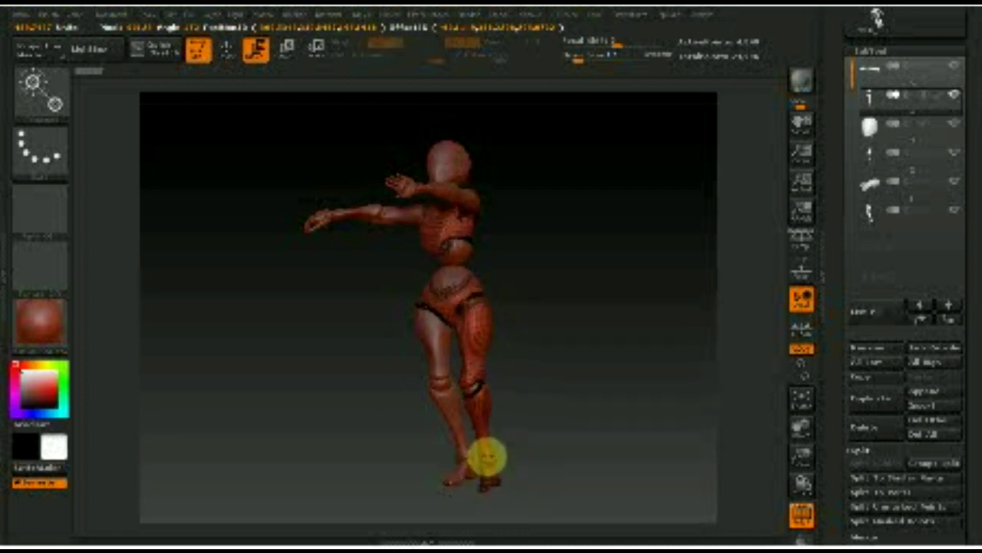
{"action": "left_click_drag", "start_coordinate": [477, 417], "coordinate": [486, 453]}
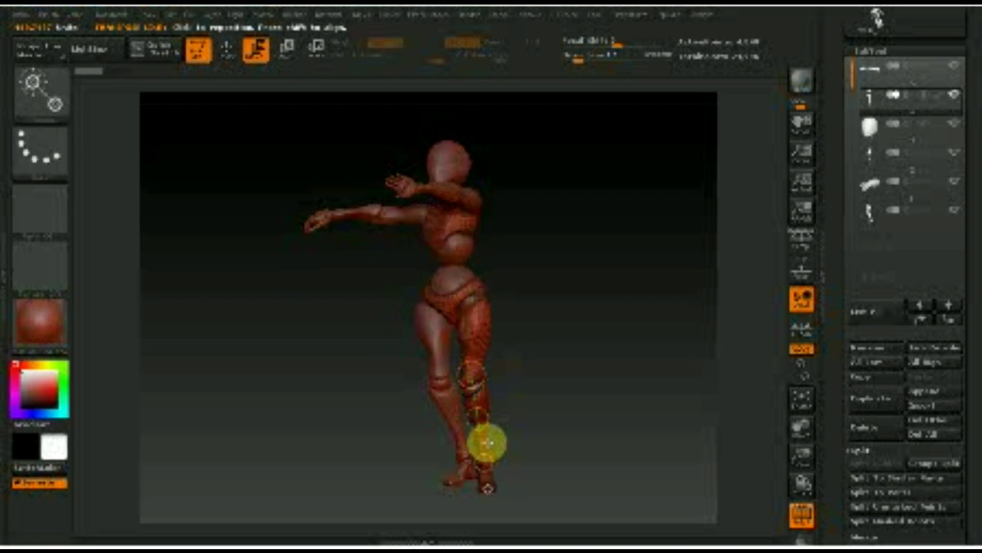
Step: Unmask the chest, undo that and earlier pose changes, then clear the mask
{"action": "key", "text": "q"}
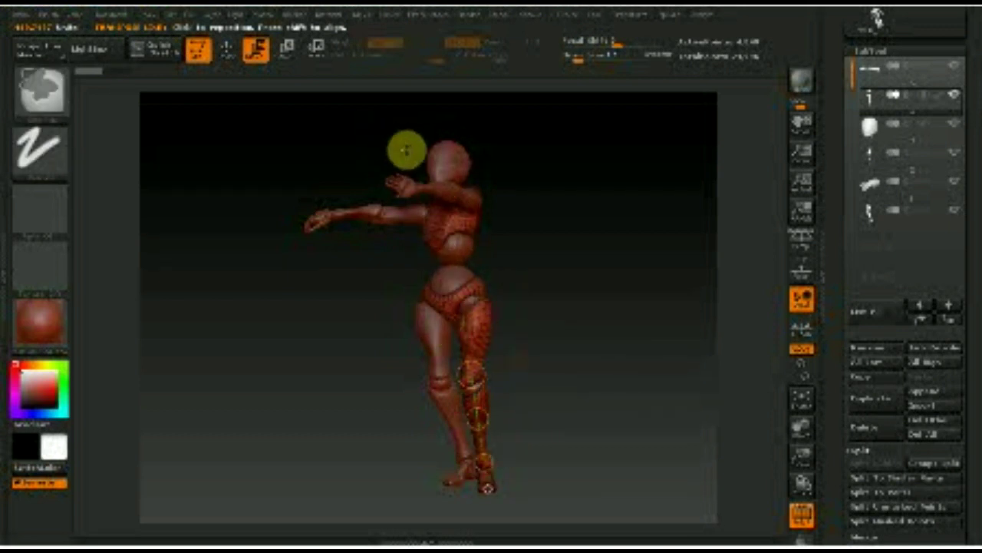
{"action": "left_click_drag", "start_coordinate": [407, 152], "coordinate": [499, 276], "text": "ctrl+alt"}
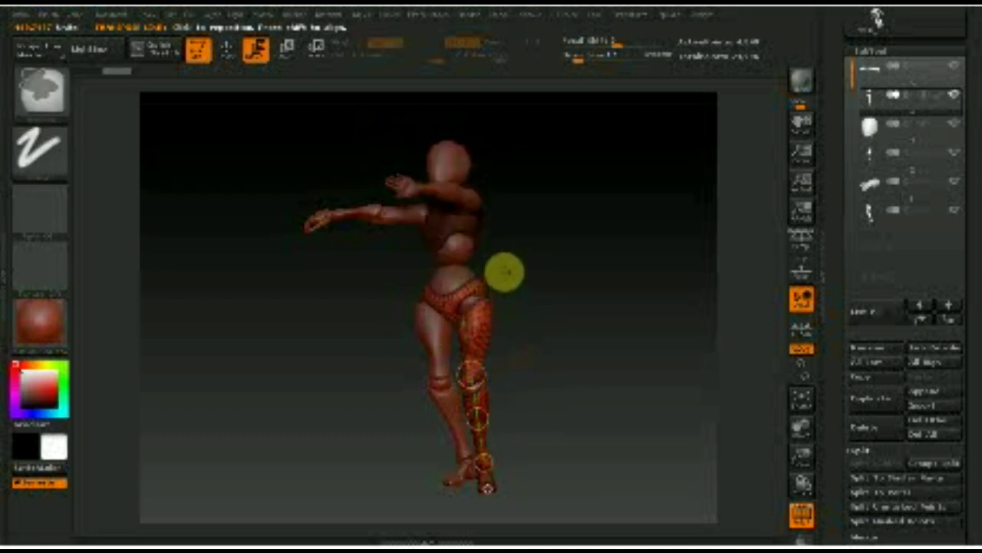
{"action": "key", "text": "ctrl+z"}
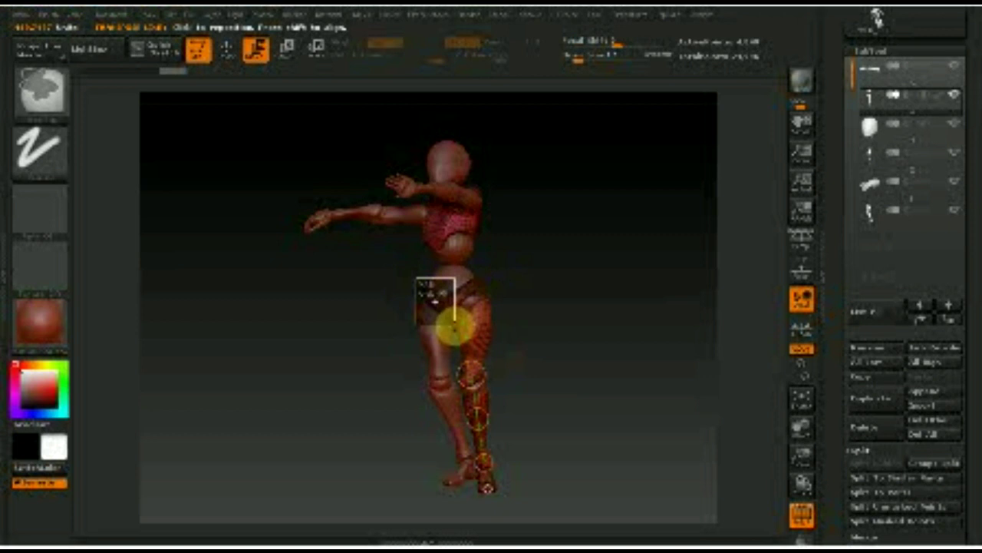
{"action": "key", "text": "ctrl+z"}
{"action": "key", "text": "ctrl+z"}
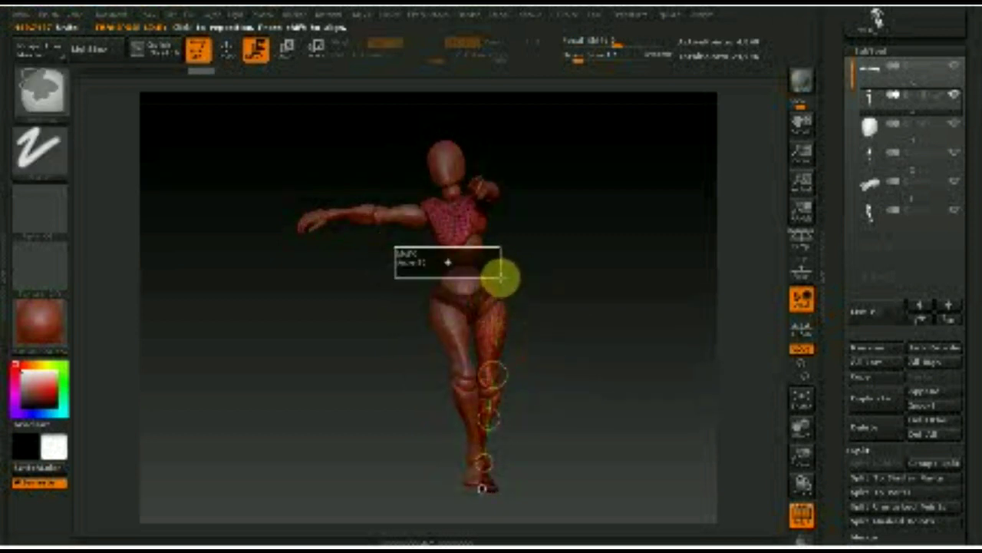
{"action": "mouse_move", "coordinate": [607, 287]}
{"action": "left_mouse_down"}
{"action": "mouse_move", "coordinate": [502, 361]}
{"action": "mouse_move", "coordinate": [489, 357]}
{"action": "left_mouse_up"}
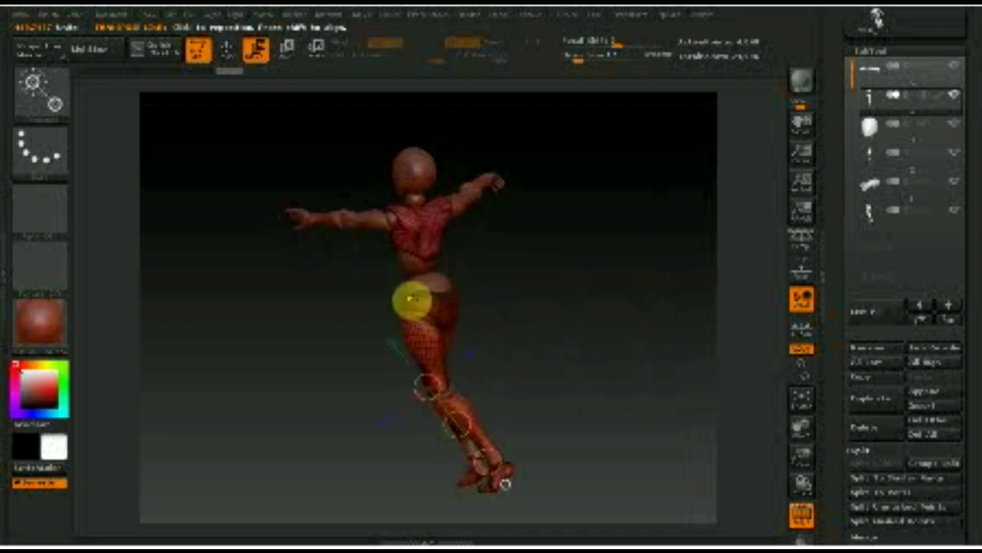
{"action": "left_click", "coordinate": [412, 300], "text": "ctrl"}
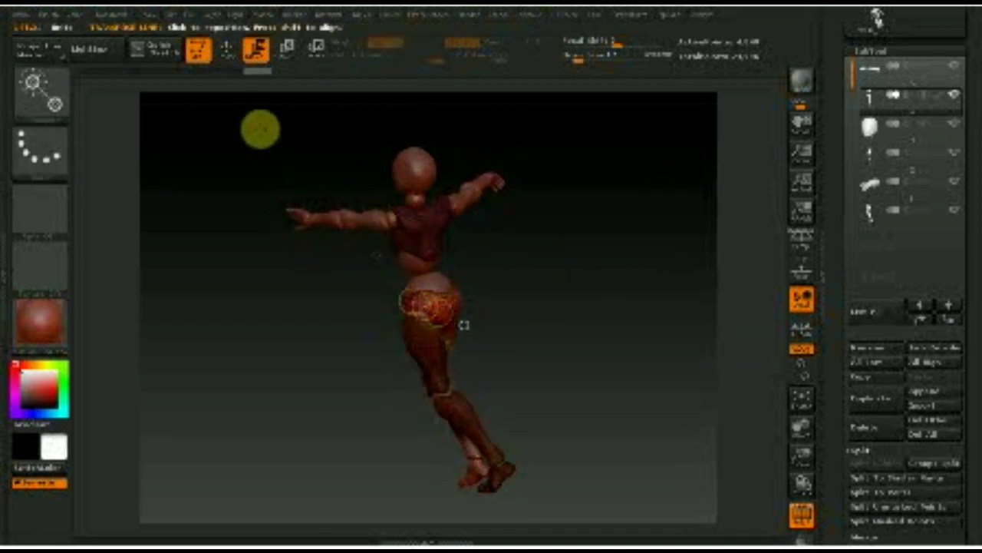
Step: In Move mode, shift the upper body, then mask the legs and hips with rectangles
{"action": "left_click", "coordinate": [227, 49]}
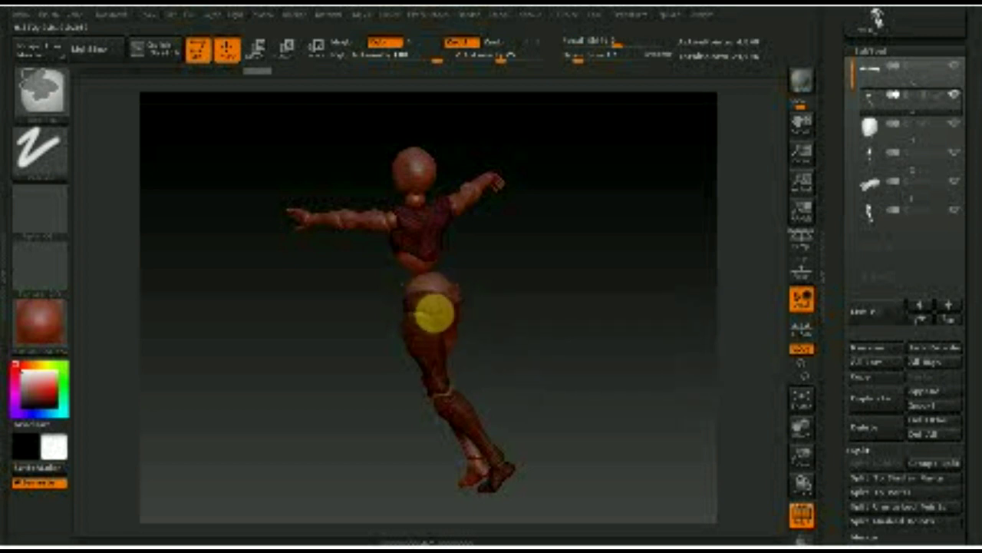
{"action": "mouse_move", "coordinate": [448, 327]}
{"action": "left_mouse_down"}
{"action": "mouse_move", "coordinate": [382, 330]}
{"action": "mouse_move", "coordinate": [443, 312]}
{"action": "left_mouse_up"}
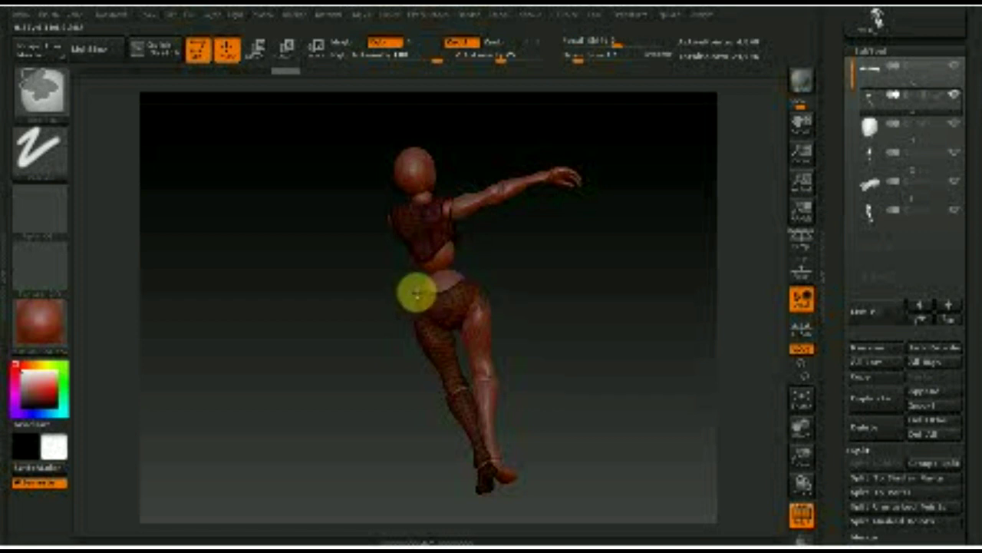
{"action": "mouse_move", "coordinate": [463, 309]}
{"action": "left_mouse_down"}
{"action": "mouse_move", "coordinate": [588, 272]}
{"action": "mouse_move", "coordinate": [471, 307]}
{"action": "left_mouse_up"}
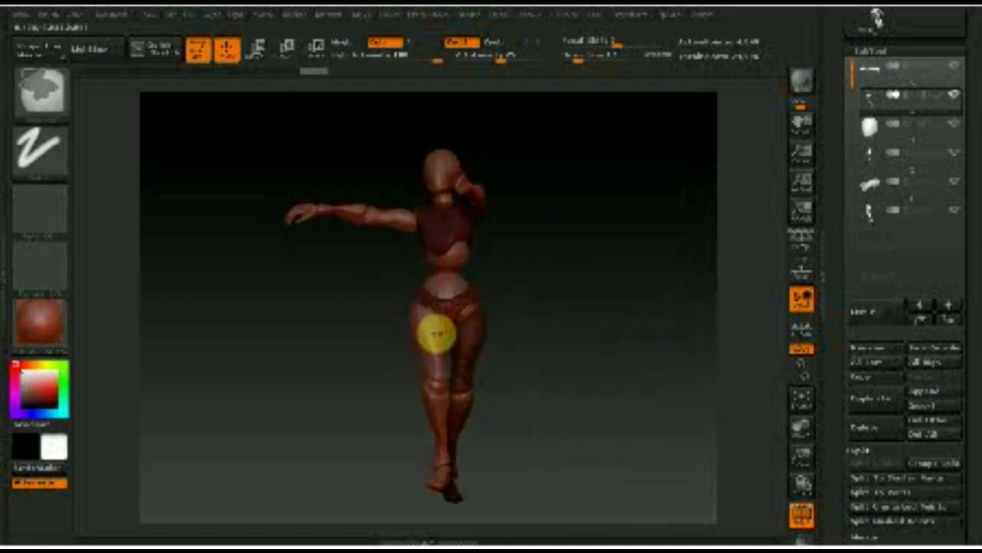
{"action": "mouse_move", "coordinate": [511, 333]}
{"action": "left_mouse_down"}
{"action": "mouse_move", "coordinate": [454, 345]}
{"action": "mouse_move", "coordinate": [537, 432]}
{"action": "left_mouse_up"}
{"action": "mouse_move", "coordinate": [551, 503]}
{"action": "left_mouse_down", "text": "ctrl+shift"}
{"action": "mouse_move", "coordinate": [417, 361]}
{"action": "mouse_move", "coordinate": [424, 328]}
{"action": "left_mouse_up", "text": "ctrl+shift"}
{"action": "mouse_move", "coordinate": [401, 270]}
{"action": "left_mouse_down", "text": "ctrl+shift"}
{"action": "mouse_move", "coordinate": [518, 376]}
{"action": "mouse_move", "coordinate": [605, 406]}
{"action": "mouse_move", "coordinate": [601, 386]}
{"action": "mouse_move", "coordinate": [613, 412]}
{"action": "mouse_move", "coordinate": [588, 389]}
{"action": "mouse_move", "coordinate": [583, 404]}
{"action": "left_mouse_up", "text": "ctrl+shift"}
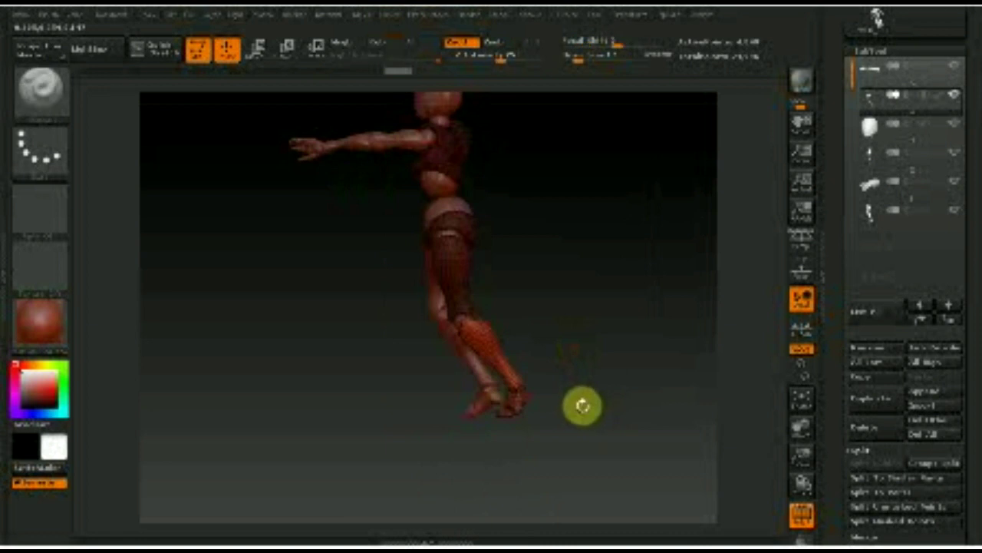
Step: Rotate the lower leg at the knee to a new angle and mask it
{"action": "left_click", "coordinate": [315, 48]}
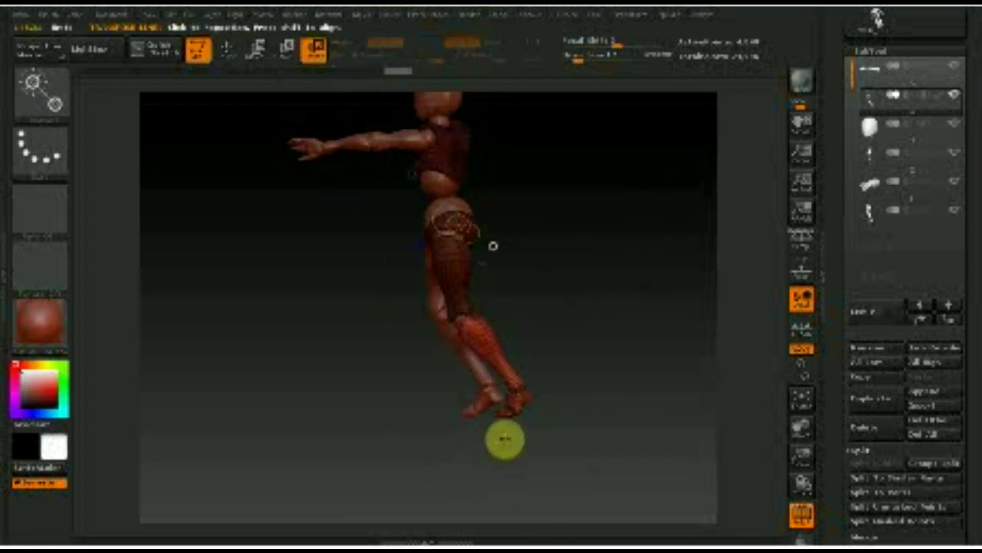
{"action": "mouse_move", "coordinate": [463, 326]}
{"action": "left_mouse_down"}
{"action": "mouse_move", "coordinate": [510, 401]}
{"action": "mouse_move", "coordinate": [451, 406]}
{"action": "mouse_move", "coordinate": [576, 427]}
{"action": "mouse_move", "coordinate": [550, 434]}
{"action": "mouse_move", "coordinate": [577, 433]}
{"action": "mouse_move", "coordinate": [556, 462]}
{"action": "mouse_move", "coordinate": [526, 401]}
{"action": "mouse_move", "coordinate": [607, 437]}
{"action": "mouse_move", "coordinate": [632, 535]}
{"action": "mouse_move", "coordinate": [523, 468]}
{"action": "left_mouse_up"}
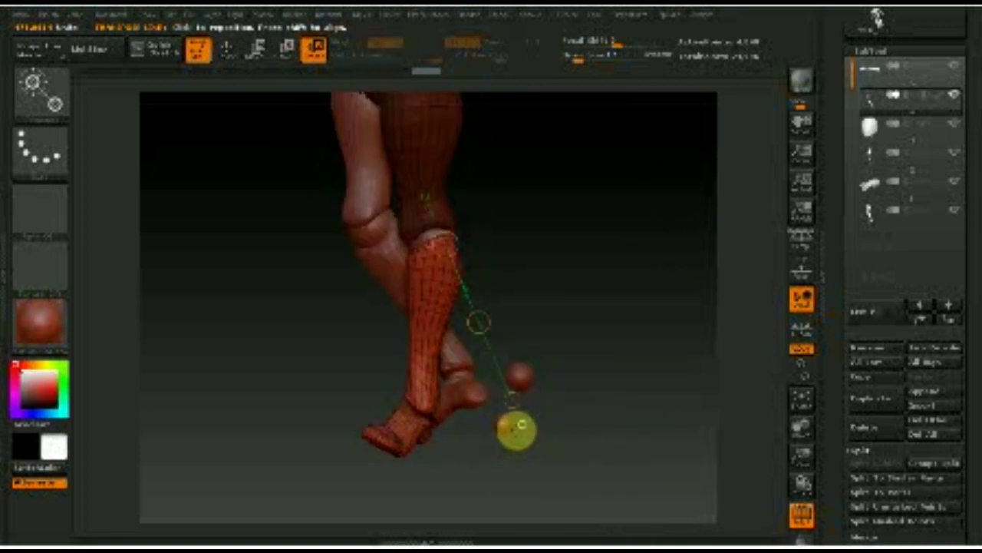
{"action": "left_click_drag", "start_coordinate": [516, 427], "coordinate": [518, 428]}
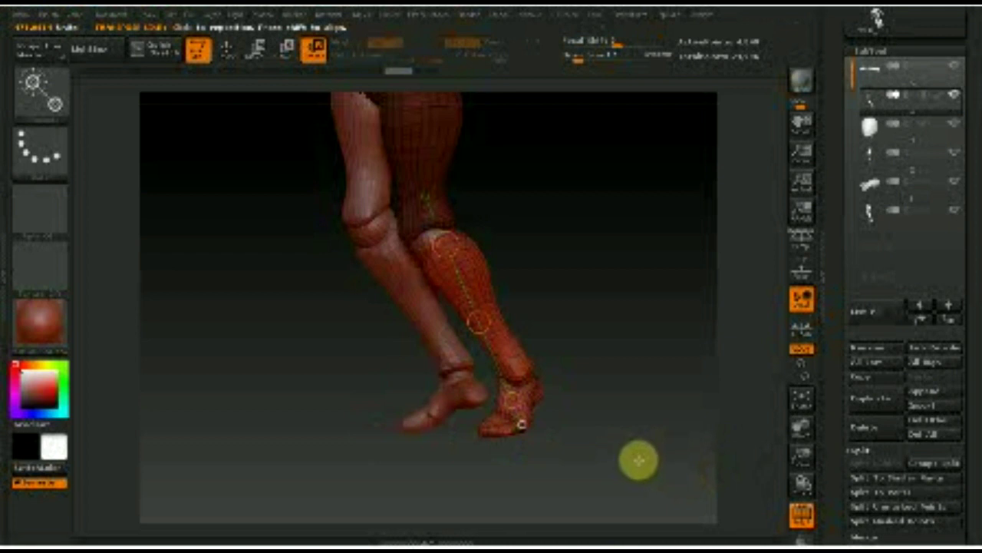
{"action": "left_click_drag", "start_coordinate": [606, 465], "coordinate": [434, 252], "text": "ctrl"}
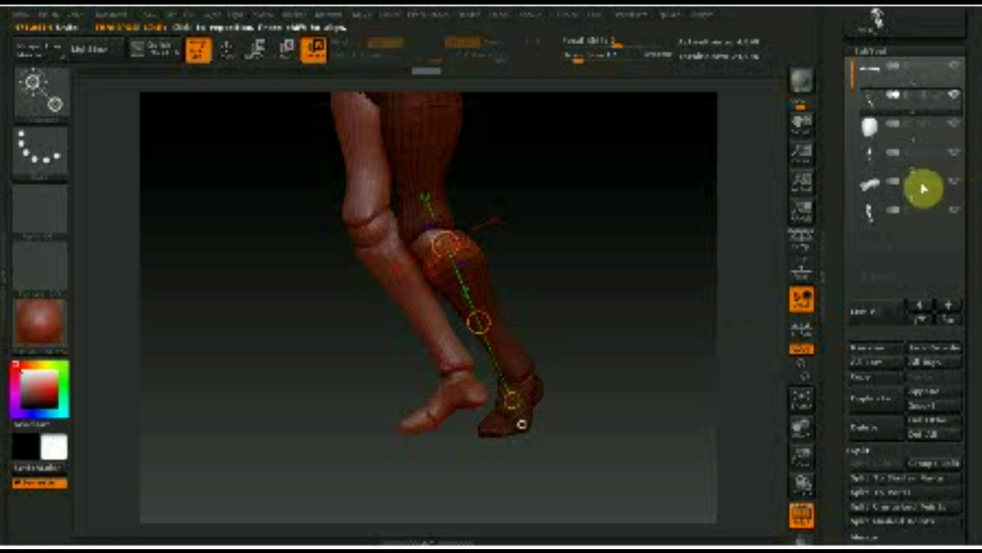
Step: Select the leg subtool, orbit around the legs, then pick a different subtool
{"action": "left_click", "coordinate": [874, 167]}
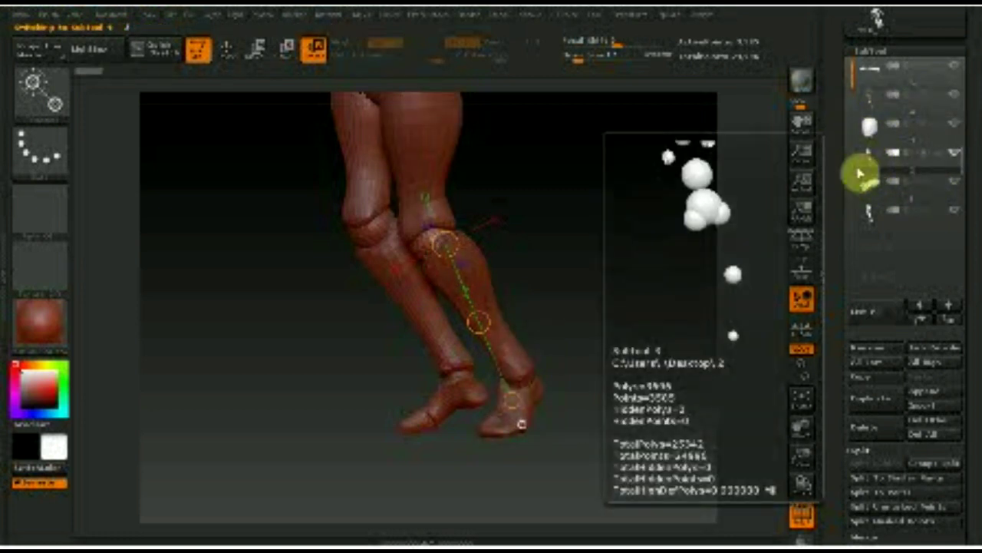
{"action": "mouse_move", "coordinate": [649, 291]}
{"action": "left_mouse_down"}
{"action": "mouse_move", "coordinate": [584, 317]}
{"action": "mouse_move", "coordinate": [641, 320]}
{"action": "left_mouse_up"}
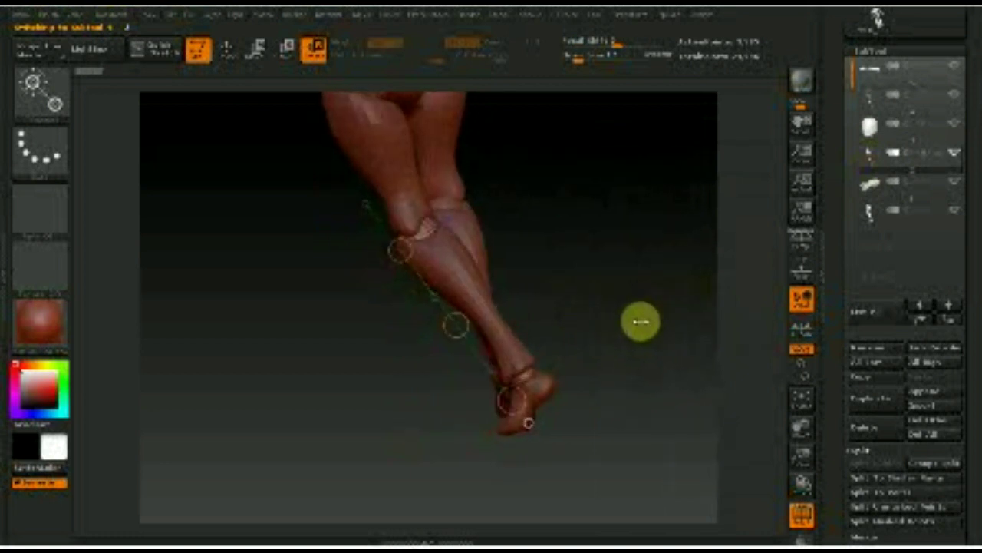
{"action": "mouse_move", "coordinate": [638, 268]}
{"action": "left_mouse_down"}
{"action": "mouse_move", "coordinate": [669, 263]}
{"action": "mouse_move", "coordinate": [643, 295]}
{"action": "left_mouse_up"}
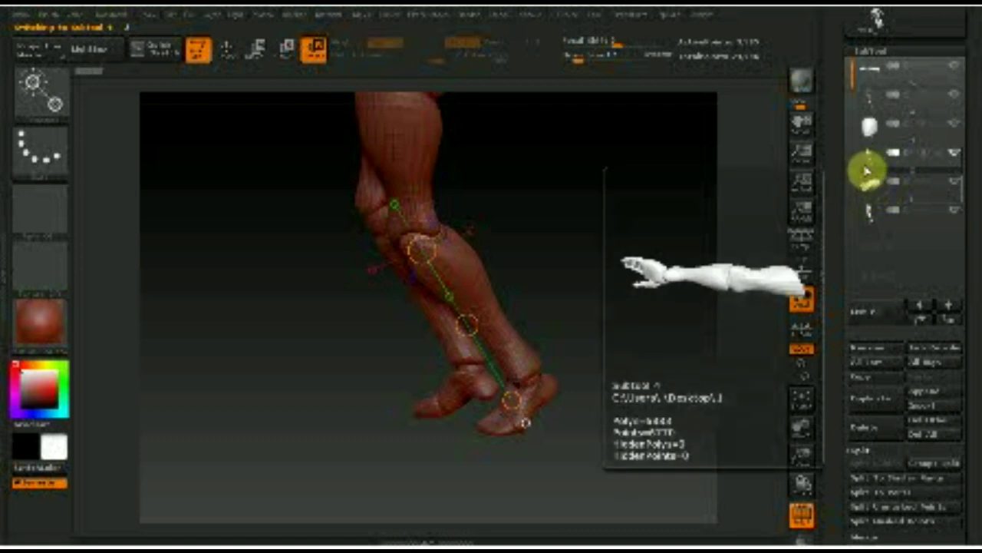
{"action": "mouse_move", "coordinate": [565, 294]}
{"action": "left_mouse_down"}
{"action": "mouse_move", "coordinate": [620, 258]}
{"action": "mouse_move", "coordinate": [632, 386]}
{"action": "left_mouse_up"}
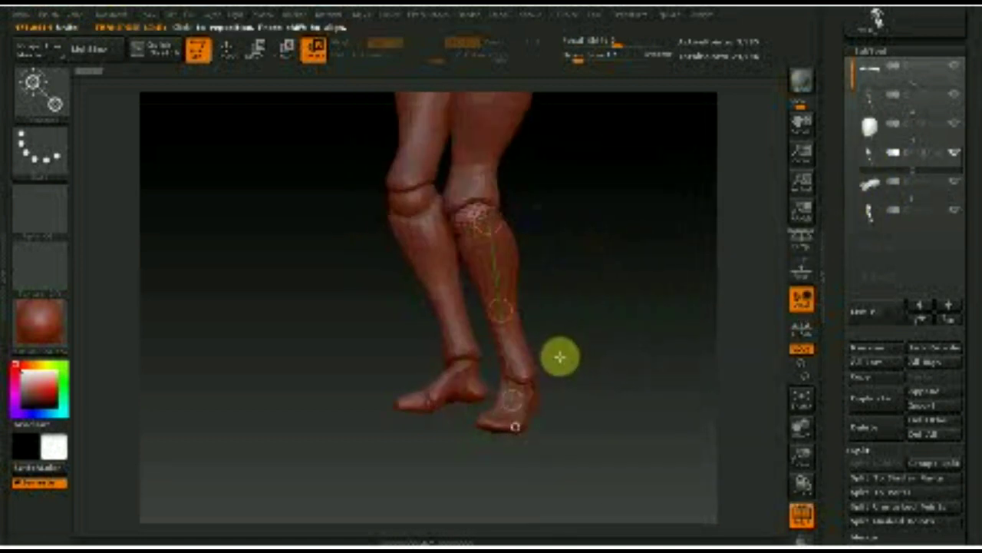
{"action": "mouse_move", "coordinate": [632, 386]}
{"action": "left_mouse_down"}
{"action": "mouse_move", "coordinate": [598, 171]}
{"action": "mouse_move", "coordinate": [561, 365]}
{"action": "mouse_move", "coordinate": [629, 307]}
{"action": "left_mouse_up"}
{"action": "left_click", "coordinate": [870, 132]}
{"action": "mouse_move", "coordinate": [542, 325]}
{"action": "left_mouse_down"}
{"action": "mouse_move", "coordinate": [608, 309]}
{"action": "mouse_move", "coordinate": [507, 246]}
{"action": "mouse_move", "coordinate": [517, 217]}
{"action": "mouse_move", "coordinate": [447, 270]}
{"action": "mouse_move", "coordinate": [446, 253]}
{"action": "mouse_move", "coordinate": [396, 290]}
{"action": "left_mouse_up"}
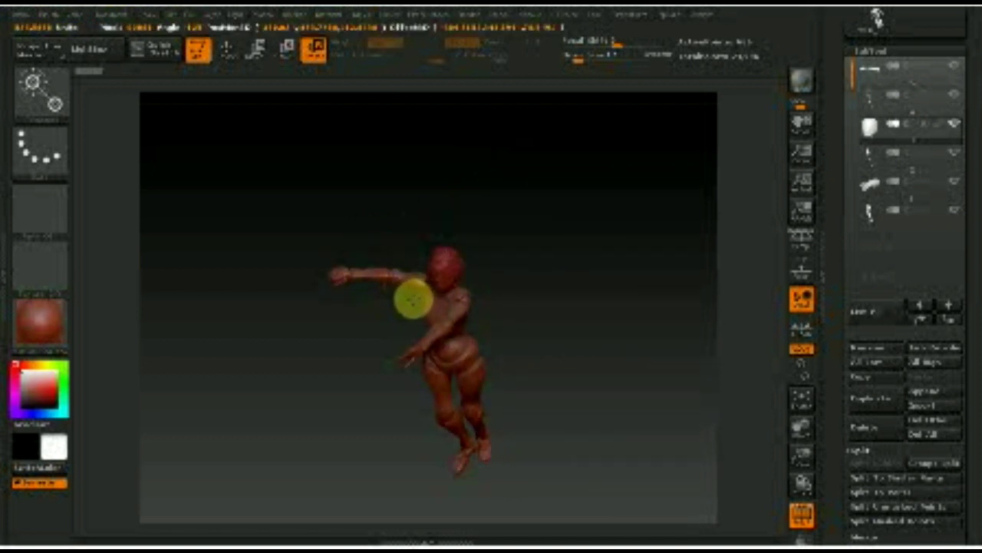
Step: Lay a Transpose line up from the head, rotate the head, then select the top subtool
{"action": "mouse_move", "coordinate": [637, 291]}
{"action": "left_mouse_down"}
{"action": "mouse_move", "coordinate": [597, 247]}
{"action": "mouse_move", "coordinate": [618, 314]}
{"action": "left_mouse_up"}
{"action": "left_click_drag", "start_coordinate": [427, 247], "coordinate": [412, 202]}
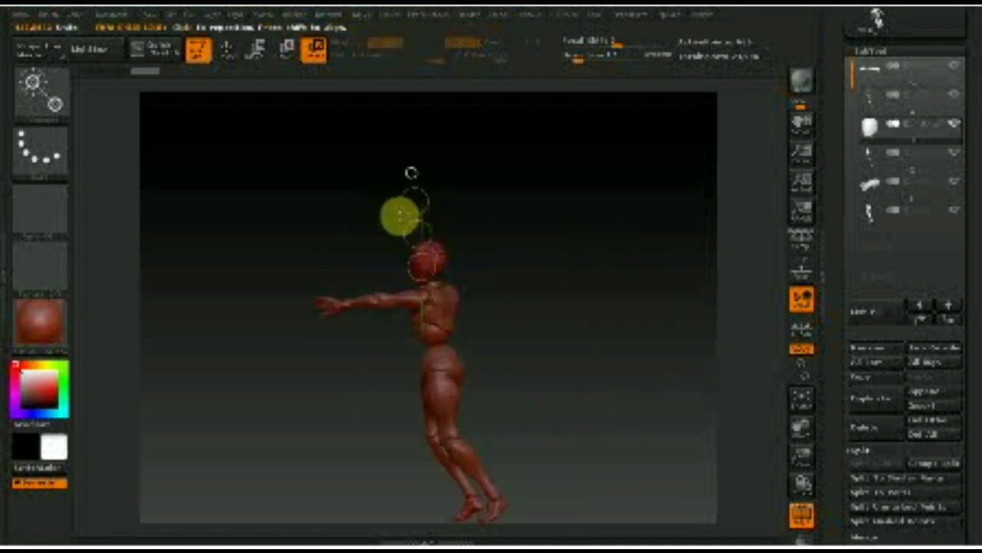
{"action": "left_click", "coordinate": [257, 48]}
{"action": "left_click_drag", "start_coordinate": [411, 172], "coordinate": [413, 239]}
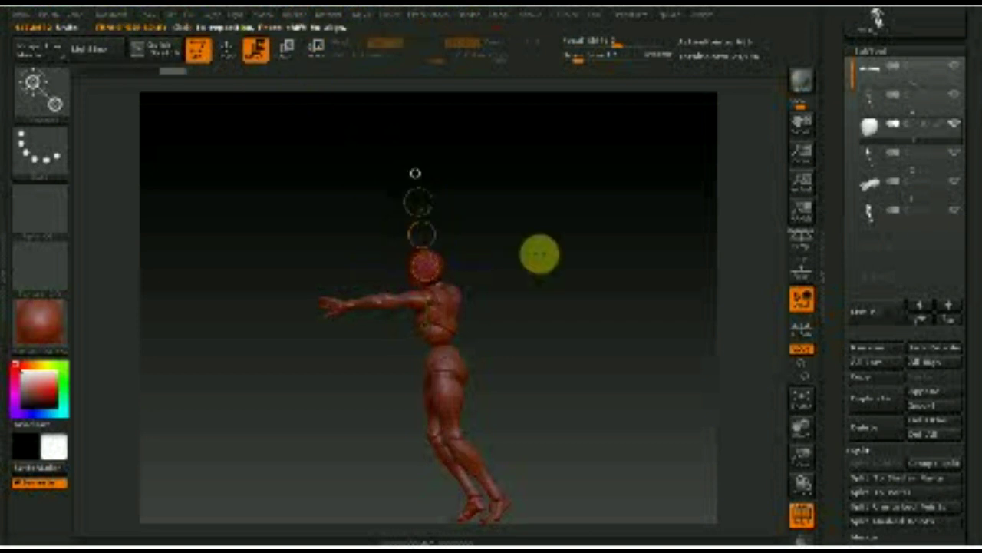
{"action": "mouse_move", "coordinate": [541, 255]}
{"action": "left_mouse_down"}
{"action": "mouse_move", "coordinate": [587, 335]}
{"action": "mouse_move", "coordinate": [544, 317]}
{"action": "mouse_move", "coordinate": [575, 331]}
{"action": "mouse_move", "coordinate": [567, 310]}
{"action": "left_mouse_up"}
{"action": "left_click", "coordinate": [870, 70]}
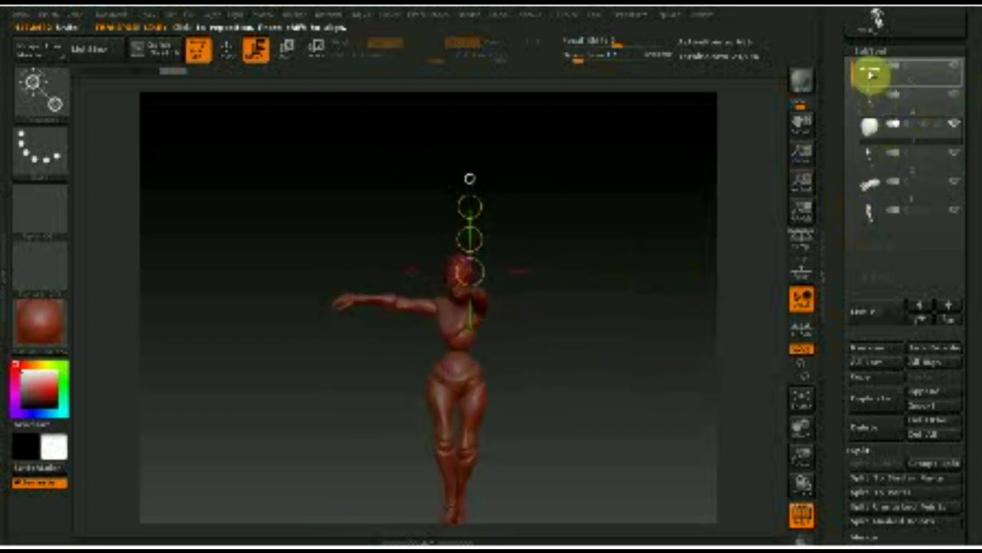
Step: Mask a rectangle over the torso and a thin strip near the arm
{"action": "mouse_move", "coordinate": [591, 344]}
{"action": "left_mouse_down"}
{"action": "mouse_move", "coordinate": [612, 351]}
{"action": "mouse_move", "coordinate": [607, 373]}
{"action": "mouse_move", "coordinate": [432, 418]}
{"action": "mouse_move", "coordinate": [495, 397]}
{"action": "left_mouse_up"}
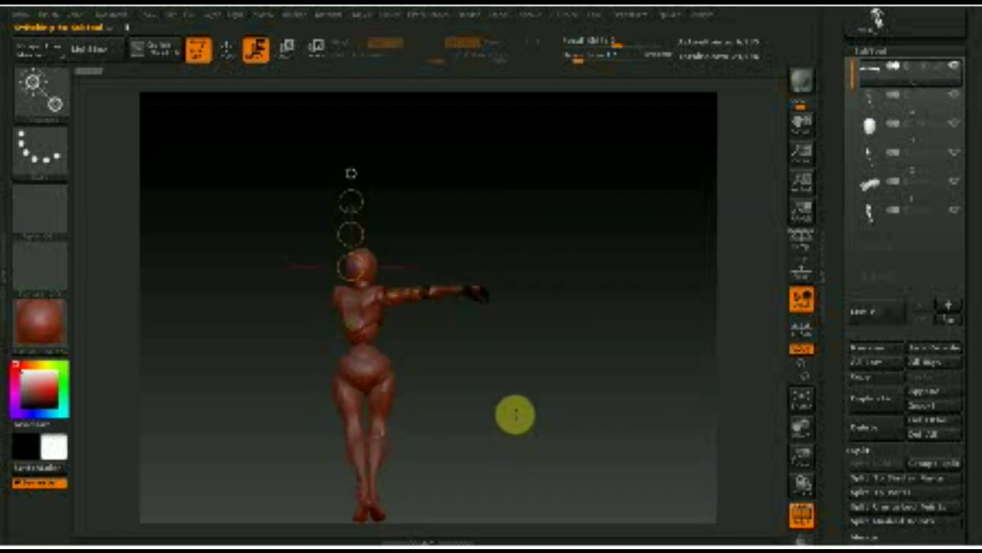
{"action": "mouse_move", "coordinate": [427, 392]}
{"action": "left_mouse_down", "text": "ctrl+shift"}
{"action": "mouse_move", "coordinate": [381, 288]}
{"action": "mouse_move", "coordinate": [353, 270]}
{"action": "left_mouse_up", "text": "ctrl+shift"}
{"action": "left_click_drag", "start_coordinate": [435, 345], "coordinate": [424, 270], "text": "ctrl+shift"}
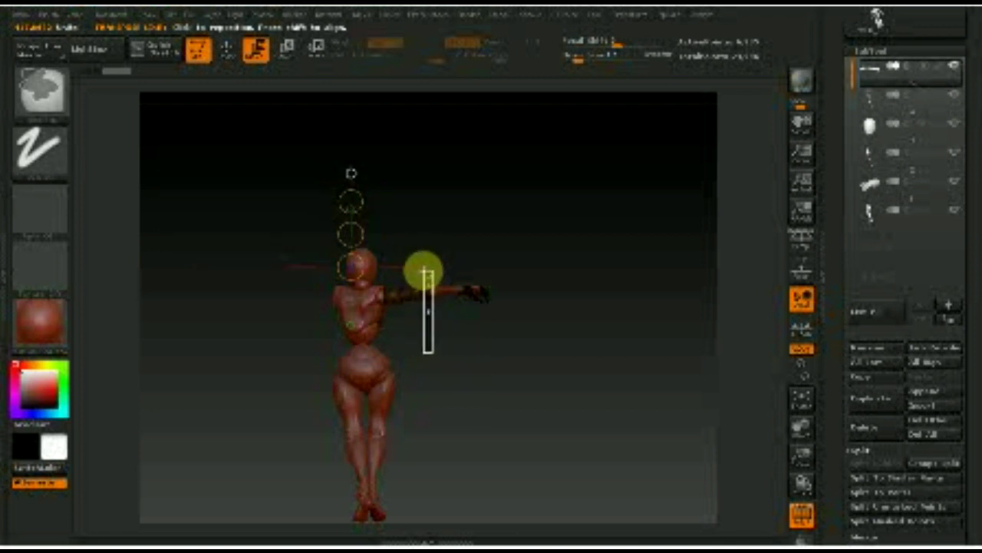
{"action": "left_click_drag", "start_coordinate": [424, 271], "coordinate": [426, 276], "text": "ctrl+shift"}
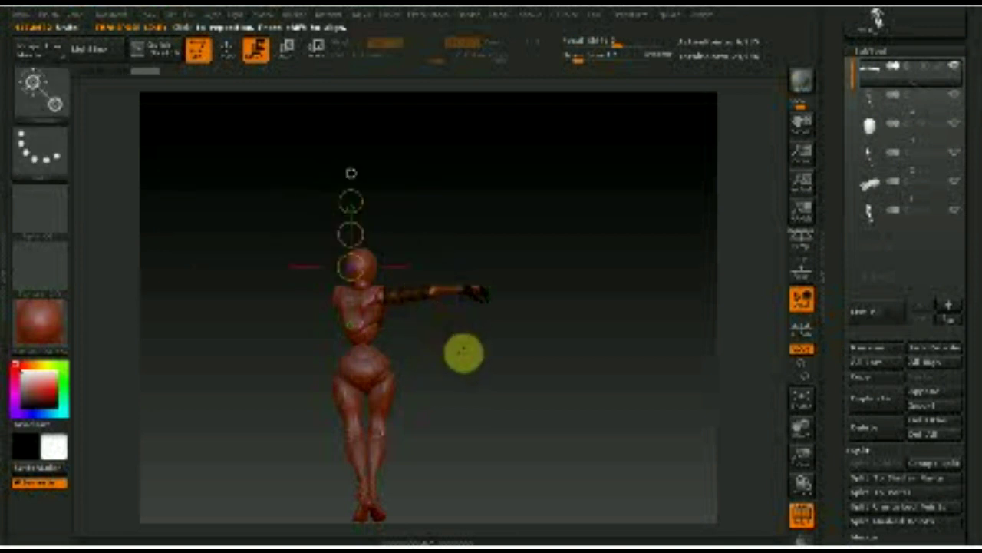
{"action": "mouse_move", "coordinate": [464, 354]}
{"action": "left_mouse_down"}
{"action": "mouse_move", "coordinate": [412, 416]}
{"action": "mouse_move", "coordinate": [483, 418]}
{"action": "left_mouse_up"}
Step: Rotate the lower arm to bend at the elbow and check it from several views
{"action": "left_click", "coordinate": [314, 48]}
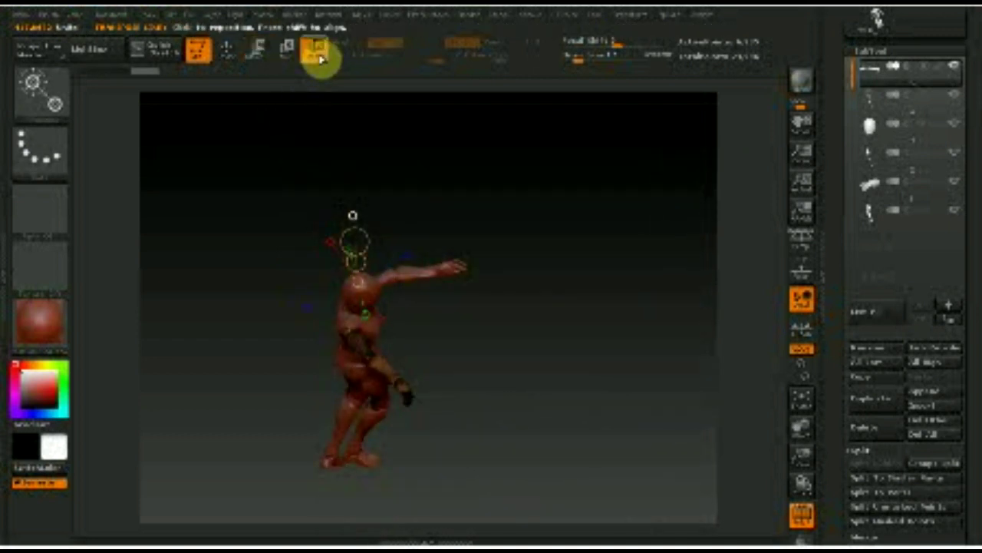
{"action": "left_click_drag", "start_coordinate": [382, 361], "coordinate": [431, 375]}
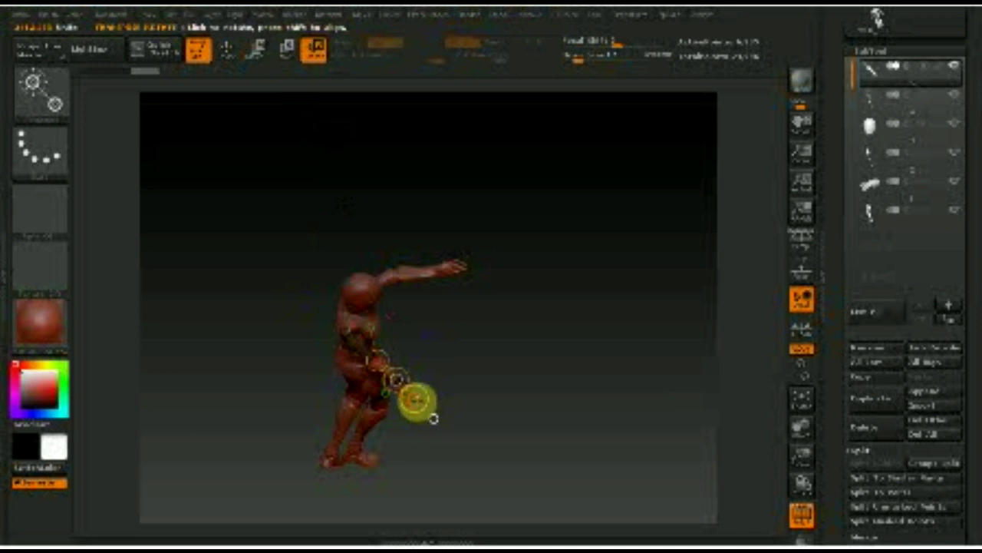
{"action": "mouse_move", "coordinate": [487, 395]}
{"action": "left_mouse_down"}
{"action": "mouse_move", "coordinate": [499, 346]}
{"action": "mouse_move", "coordinate": [542, 377]}
{"action": "mouse_move", "coordinate": [494, 395]}
{"action": "mouse_move", "coordinate": [463, 379]}
{"action": "mouse_move", "coordinate": [566, 391]}
{"action": "left_mouse_up"}
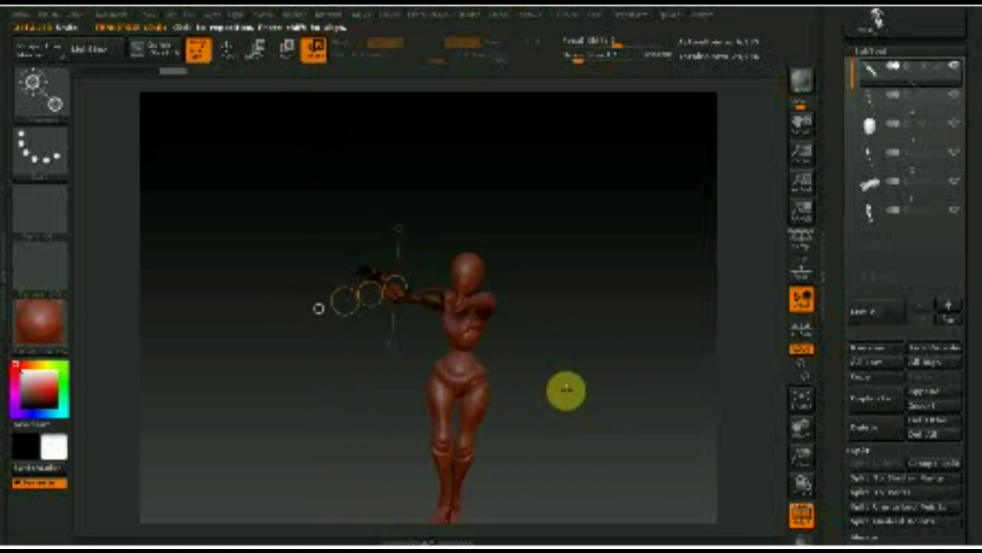
{"action": "left_click_drag", "start_coordinate": [445, 333], "coordinate": [581, 307], "text": "shift"}
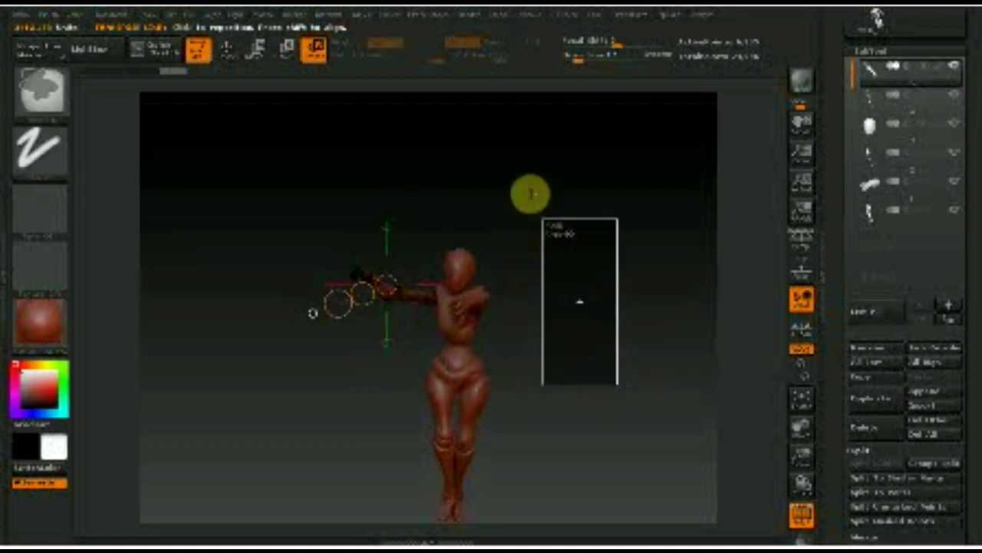
{"action": "mouse_move", "coordinate": [637, 323]}
{"action": "left_mouse_down"}
{"action": "mouse_move", "coordinate": [616, 320]}
{"action": "mouse_move", "coordinate": [620, 358]}
{"action": "mouse_move", "coordinate": [601, 318]}
{"action": "mouse_move", "coordinate": [611, 346]}
{"action": "left_mouse_up"}
{"action": "left_click_drag", "start_coordinate": [548, 324], "coordinate": [553, 373]}
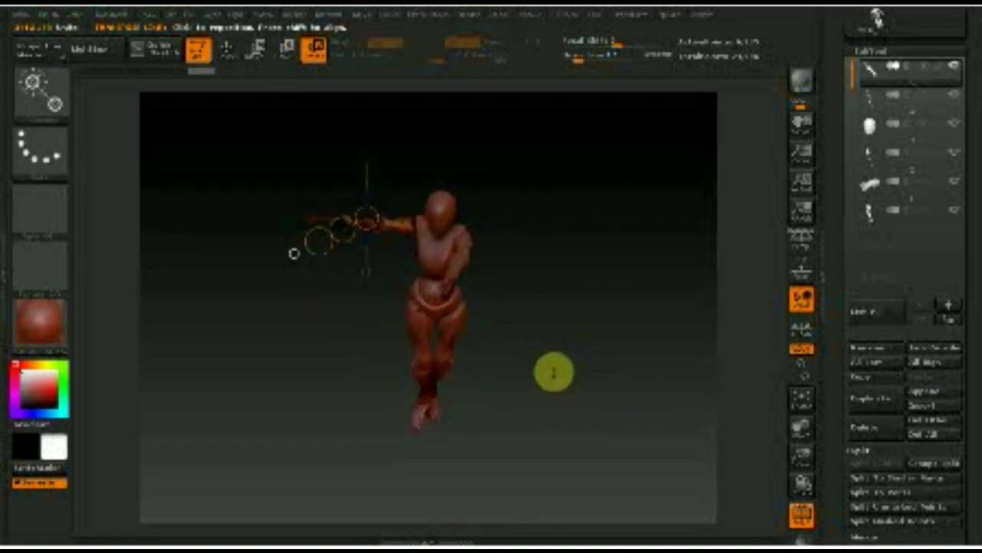
Step: Select the second, then the fifth subtool, orbiting to line up the arm
{"action": "left_click", "coordinate": [873, 104]}
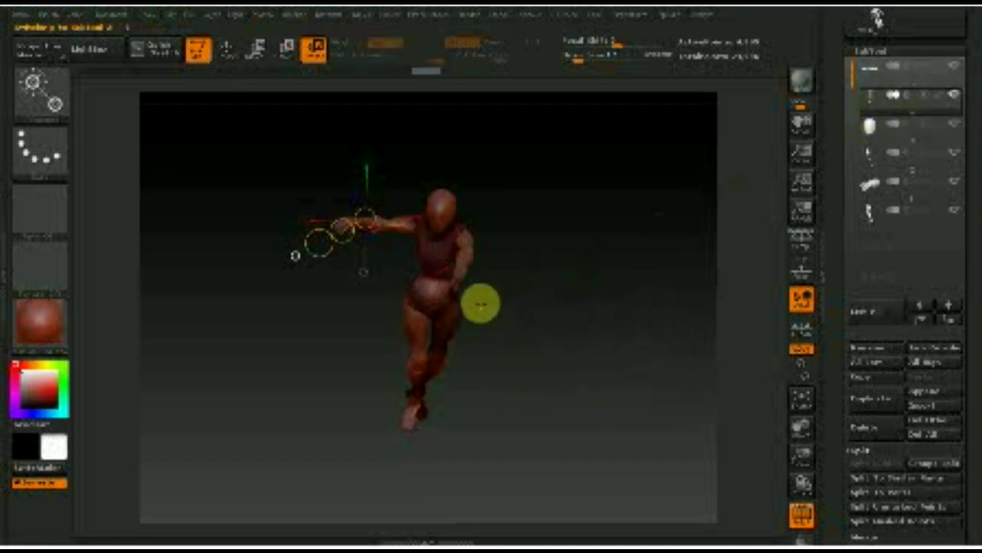
{"action": "left_click_drag", "start_coordinate": [478, 302], "coordinate": [482, 255]}
{"action": "left_click", "coordinate": [878, 191]}
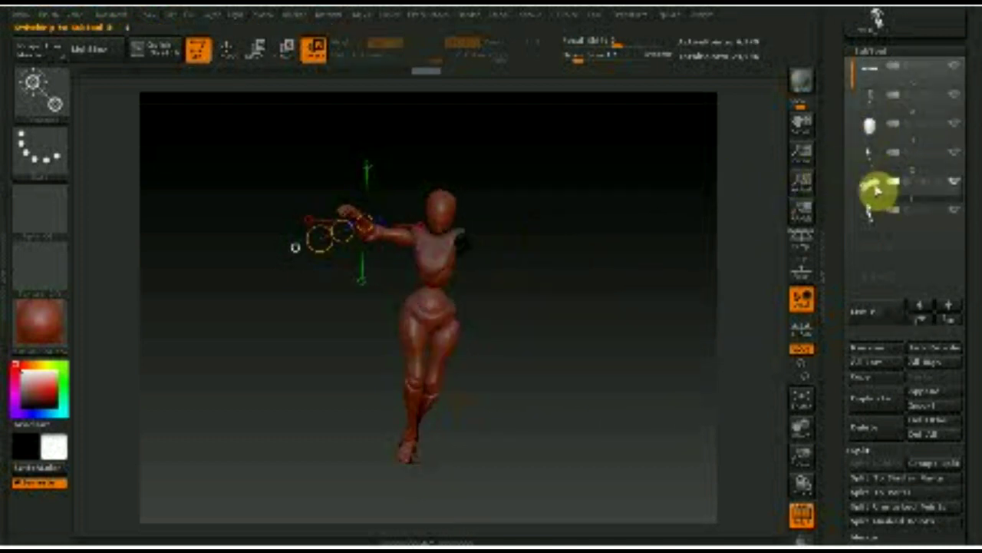
{"action": "mouse_move", "coordinate": [546, 306]}
{"action": "left_mouse_down"}
{"action": "mouse_move", "coordinate": [526, 401]}
{"action": "mouse_move", "coordinate": [502, 336]}
{"action": "mouse_move", "coordinate": [568, 256]}
{"action": "left_mouse_up"}
{"action": "mouse_move", "coordinate": [530, 284]}
{"action": "left_mouse_down"}
{"action": "mouse_move", "coordinate": [529, 304]}
{"action": "mouse_move", "coordinate": [586, 340]}
{"action": "left_mouse_up"}
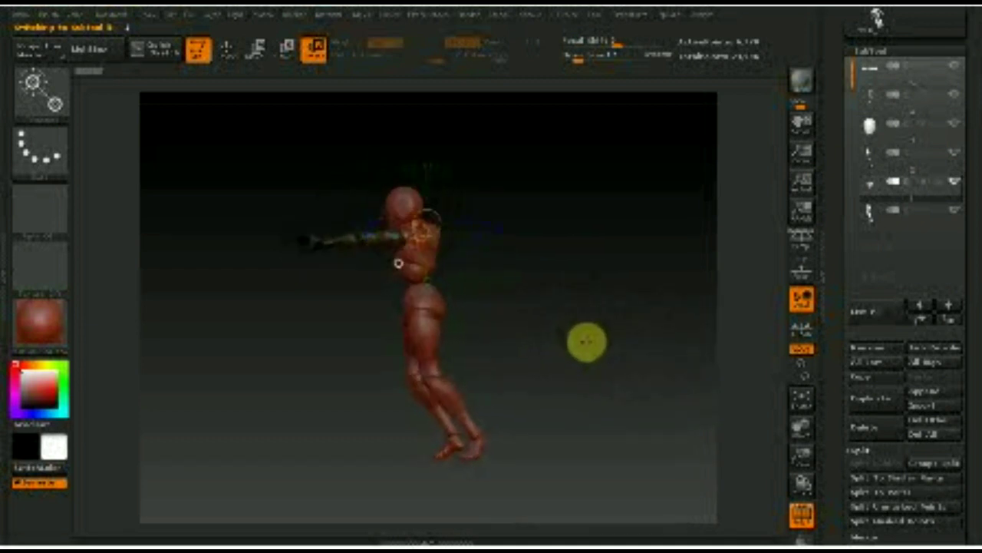
{"action": "left_click_drag", "start_coordinate": [475, 279], "coordinate": [445, 261]}
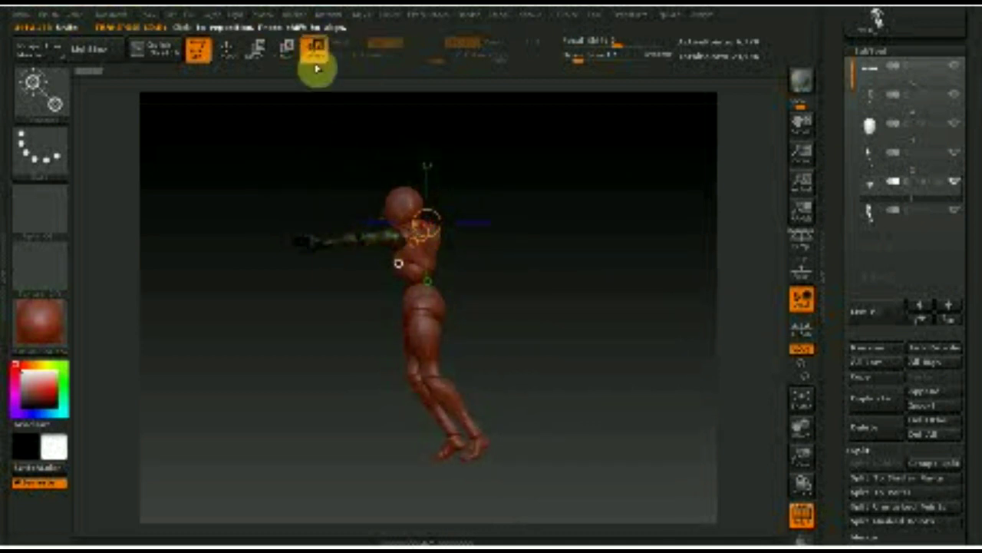
Step: Draw a shoulder-to-hand action line and rotate the arm down along the torso
{"action": "mouse_move", "coordinate": [401, 232]}
{"action": "left_mouse_down"}
{"action": "mouse_move", "coordinate": [268, 245]}
{"action": "mouse_move", "coordinate": [320, 321]}
{"action": "left_mouse_up"}
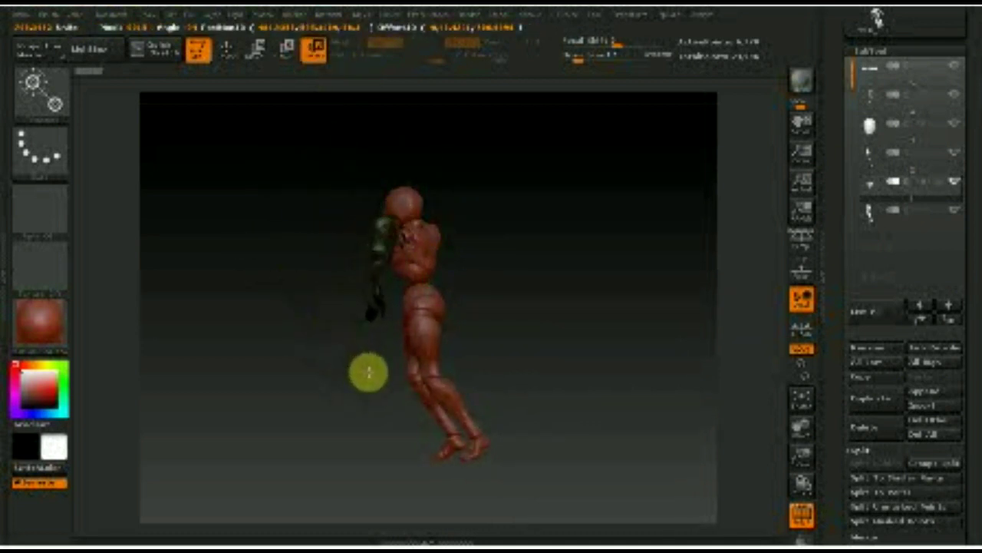
{"action": "left_click_drag", "start_coordinate": [369, 373], "coordinate": [360, 333]}
{"action": "left_click", "coordinate": [256, 52]}
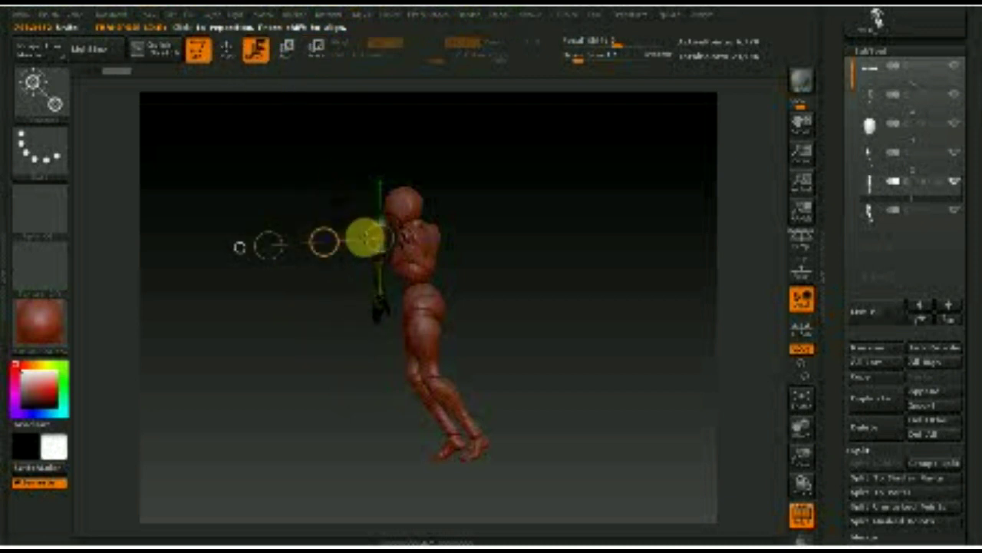
{"action": "left_click_drag", "start_coordinate": [331, 243], "coordinate": [547, 247]}
{"action": "left_click_drag", "start_coordinate": [597, 238], "coordinate": [618, 222]}
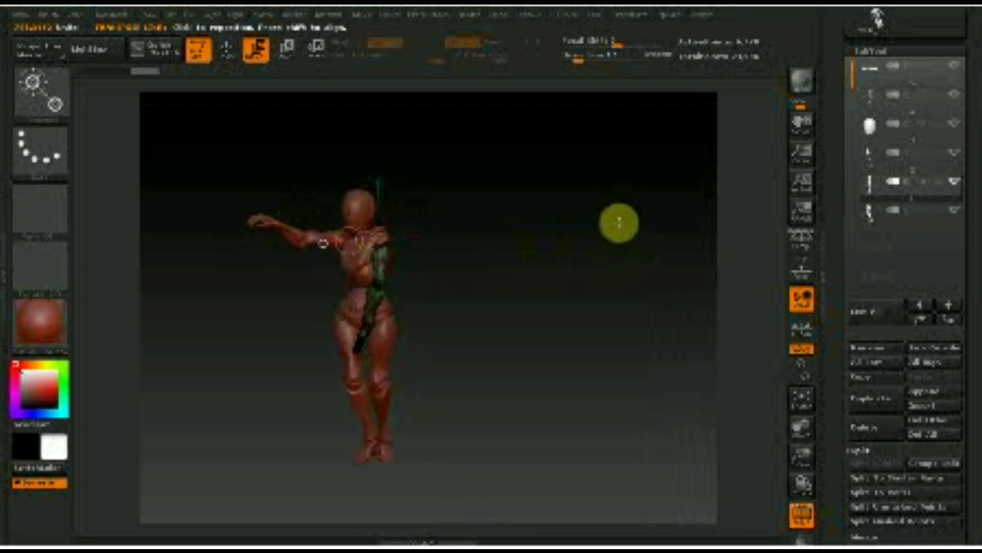
{"action": "mouse_move", "coordinate": [518, 269]}
{"action": "left_mouse_down"}
{"action": "mouse_move", "coordinate": [527, 274]}
{"action": "mouse_move", "coordinate": [523, 310]}
{"action": "left_mouse_up"}
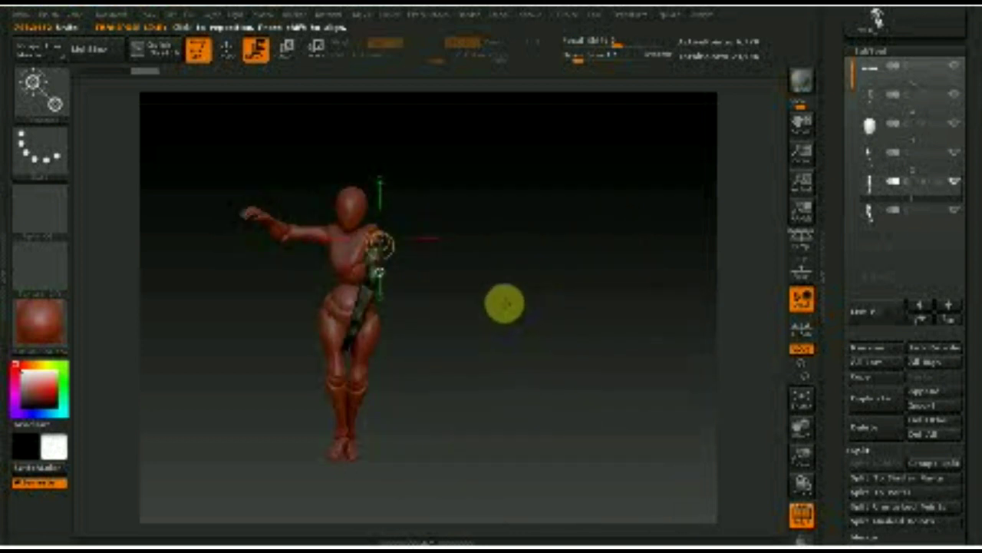
{"action": "left_click", "coordinate": [229, 53]}
Step: Turn the figure right and box-mask the shoulder, lower torso and hips, leaving the upper leg free for rotation
{"action": "mouse_move", "coordinate": [590, 397]}
{"action": "left_mouse_down"}
{"action": "mouse_move", "coordinate": [561, 376]}
{"action": "mouse_move", "coordinate": [638, 407]}
{"action": "left_mouse_up"}
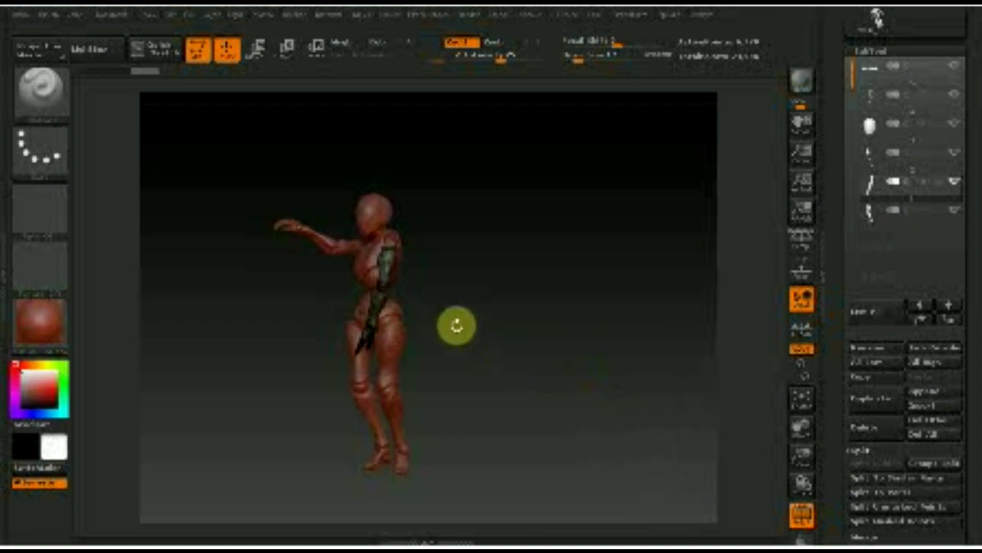
{"action": "key", "text": "b"}
{"action": "key", "text": "m"}
{"action": "key", "text": "v"}
{"action": "mouse_move", "coordinate": [463, 307]}
{"action": "left_mouse_down"}
{"action": "mouse_move", "coordinate": [360, 265]}
{"action": "mouse_move", "coordinate": [373, 241]}
{"action": "mouse_move", "coordinate": [442, 264]}
{"action": "left_mouse_up"}
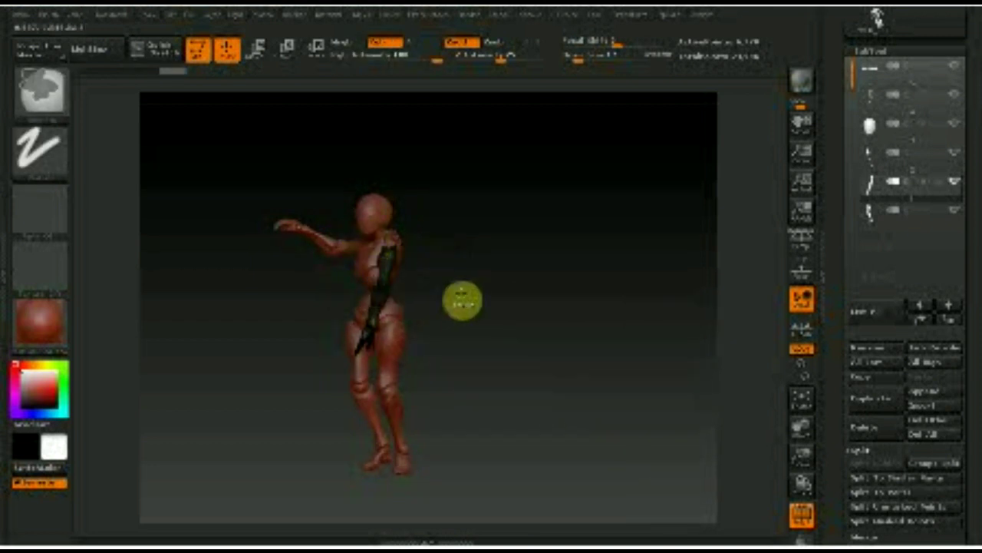
{"action": "left_click_drag", "start_coordinate": [445, 358], "coordinate": [351, 292], "text": "ctrl"}
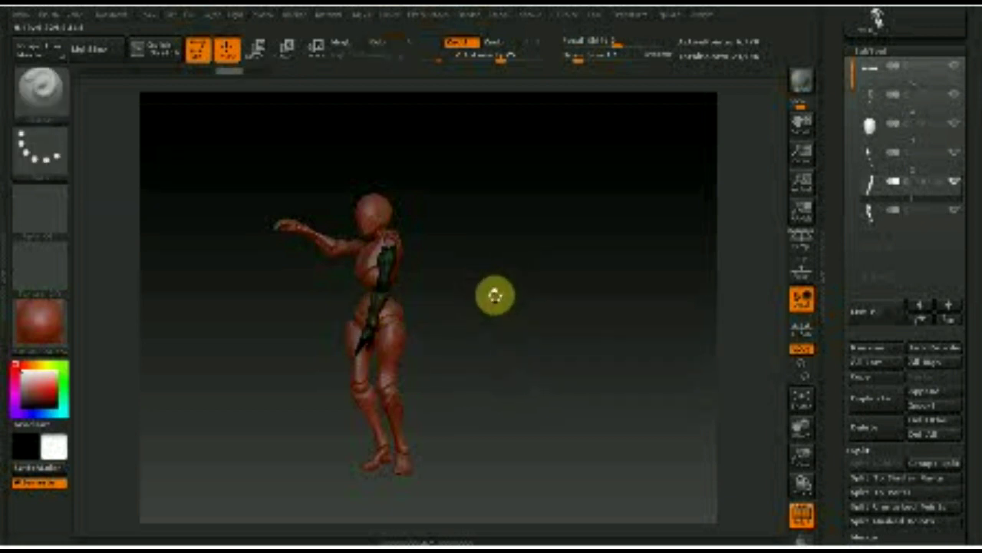
{"action": "left_click_drag", "start_coordinate": [445, 374], "coordinate": [342, 298], "text": "ctrl"}
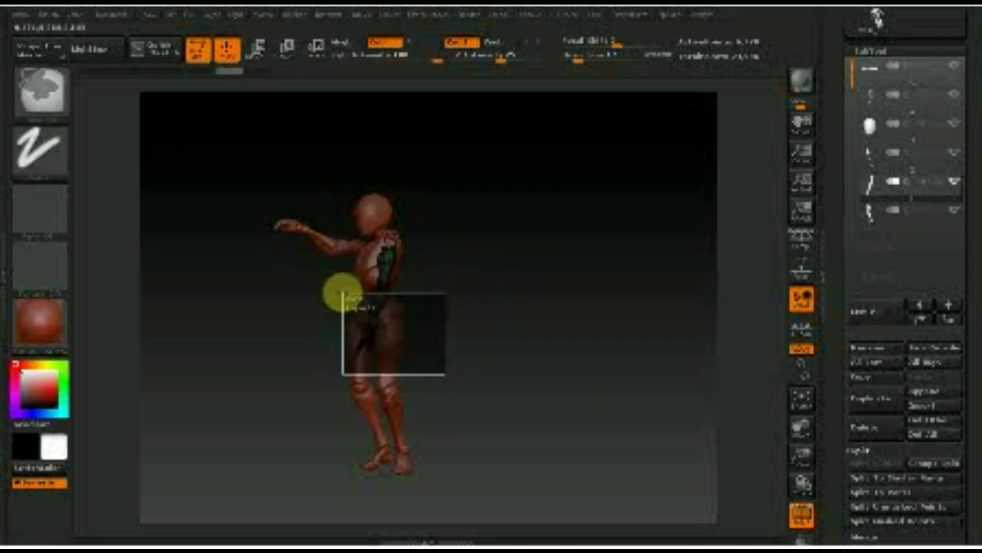
{"action": "left_click", "coordinate": [314, 48]}
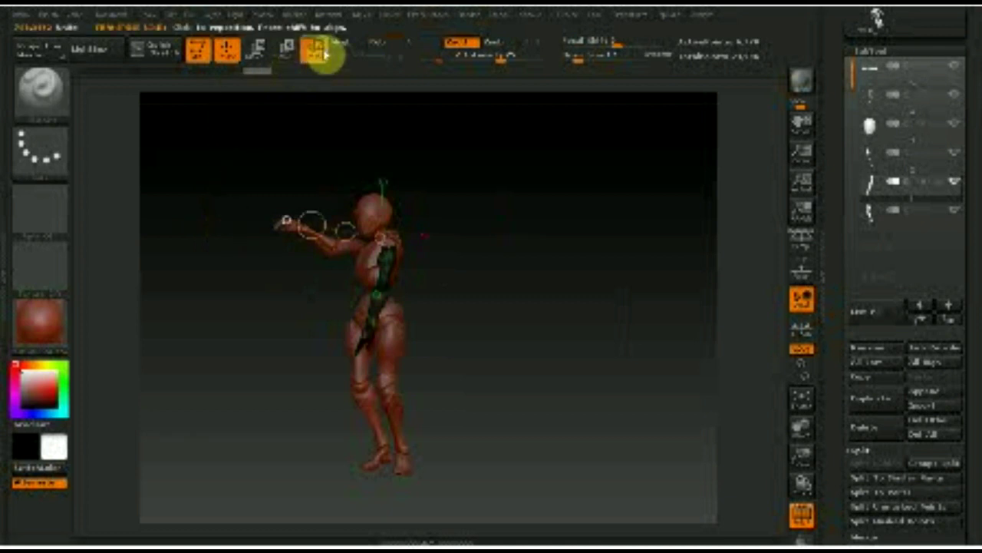
Step: Draw a Transpose action line from hip to knee and rotate the unmasked leg at the hip
{"action": "left_click_drag", "start_coordinate": [376, 299], "coordinate": [355, 354]}
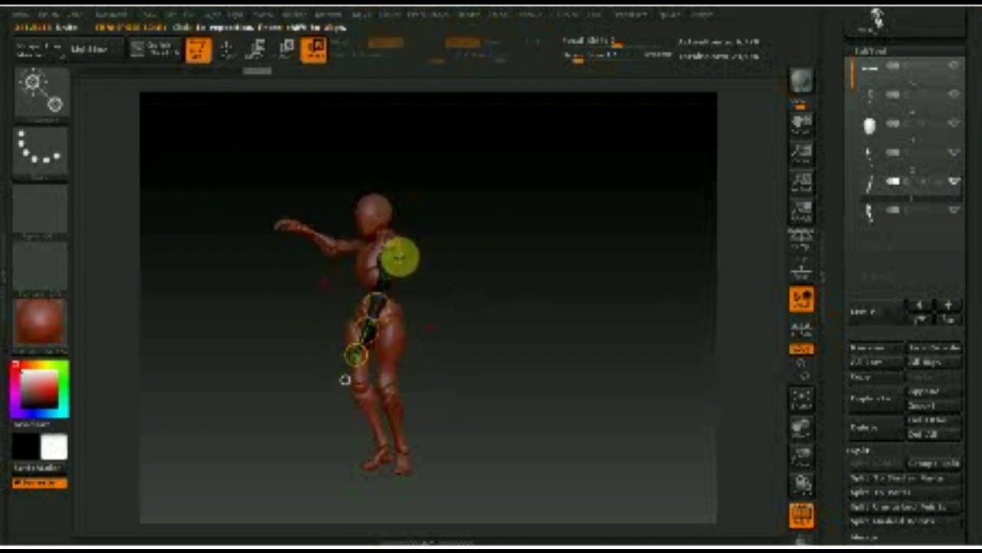
{"action": "left_click_drag", "start_coordinate": [356, 353], "coordinate": [340, 347]}
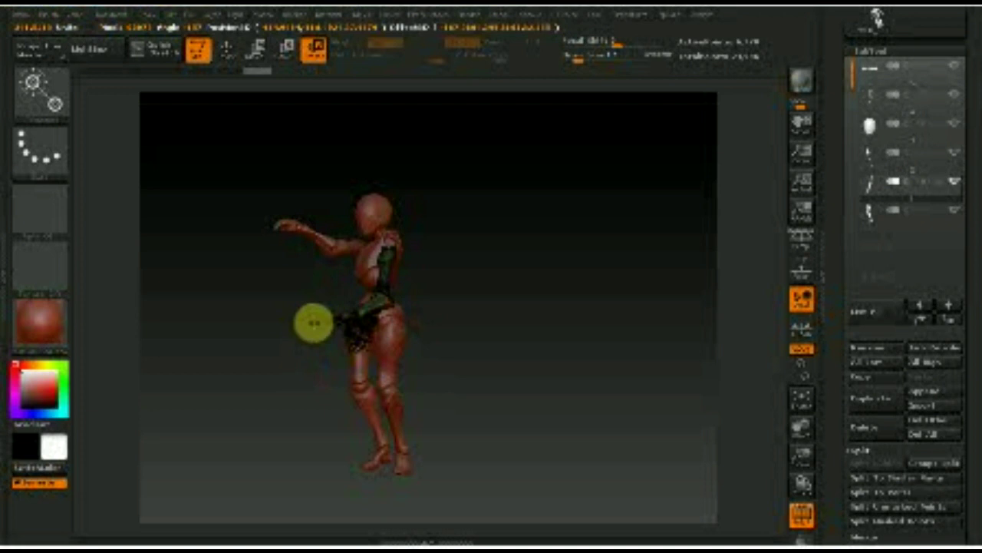
{"action": "key", "text": "r"}
{"action": "left_click_drag", "start_coordinate": [371, 319], "coordinate": [364, 330]}
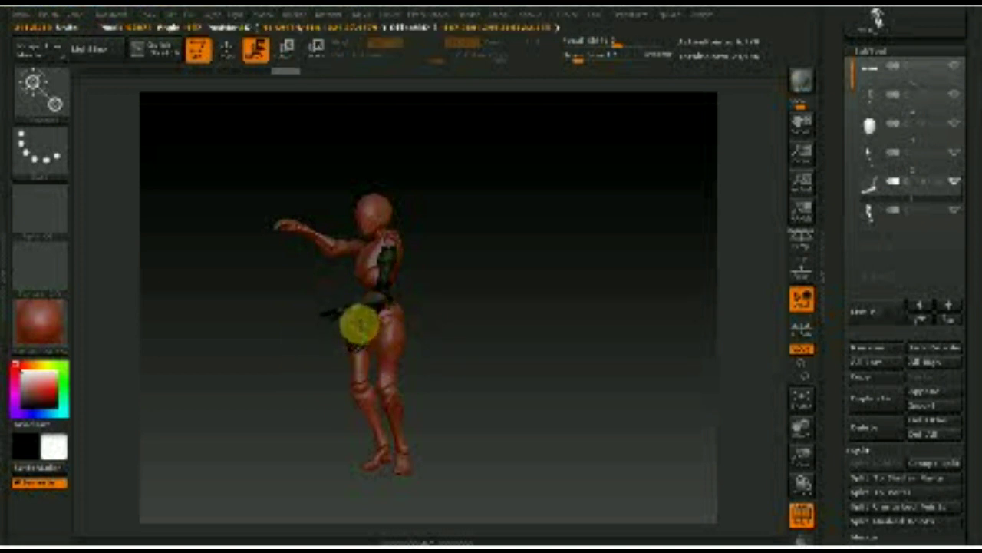
Step: Orbit between front and side views to check the pose, nudging the hip region upward
{"action": "left_click_drag", "start_coordinate": [476, 313], "coordinate": [515, 325]}
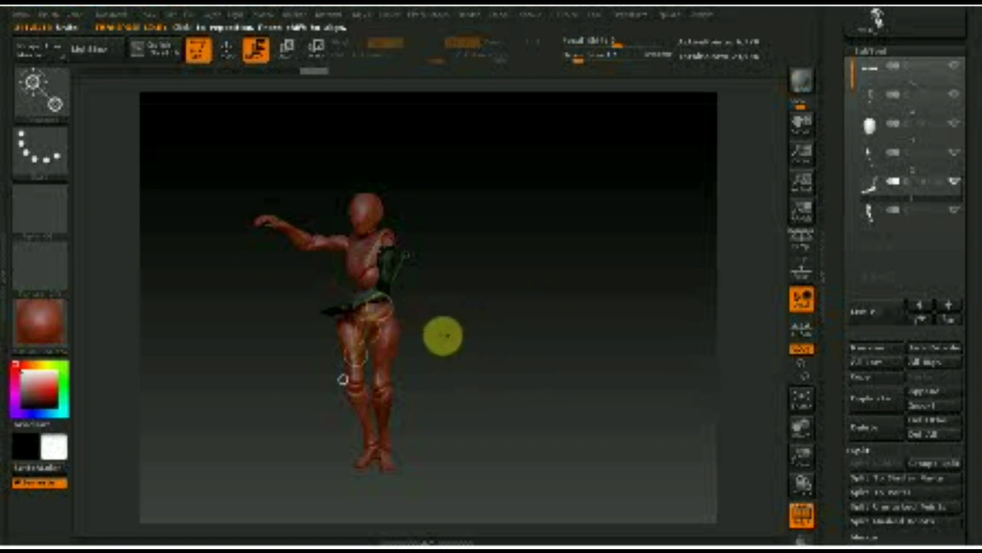
{"action": "left_click_drag", "start_coordinate": [548, 314], "coordinate": [561, 346]}
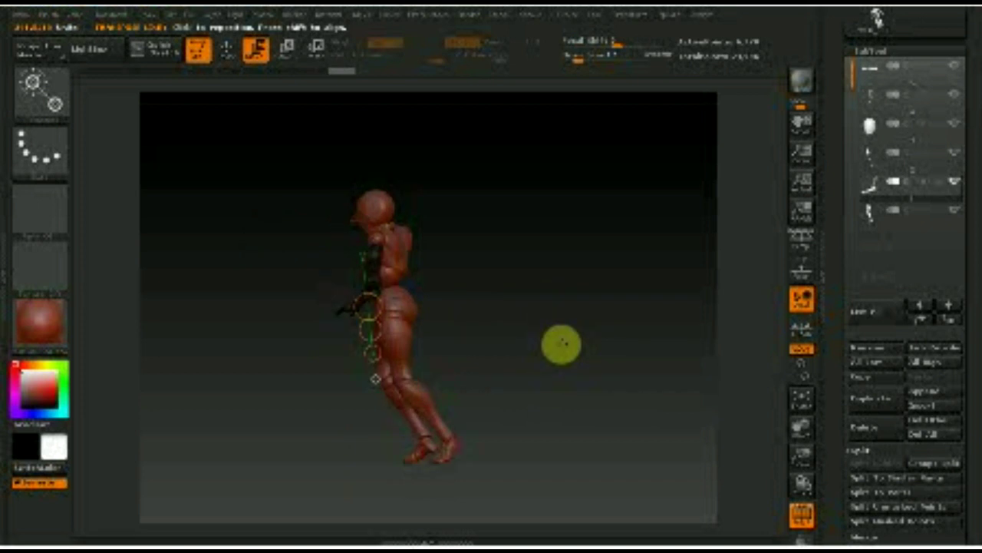
{"action": "left_click_drag", "start_coordinate": [592, 309], "coordinate": [723, 438]}
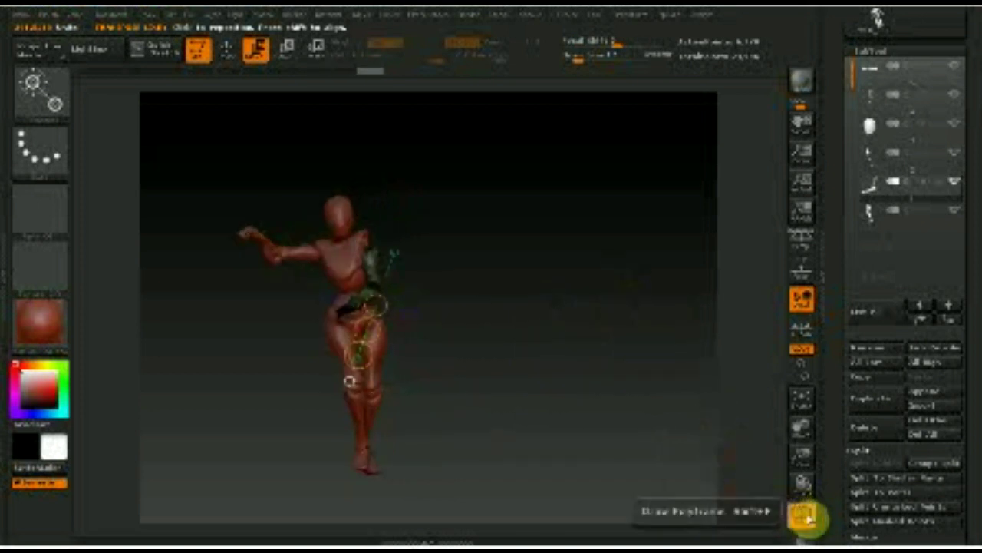
{"action": "left_click_drag", "start_coordinate": [508, 407], "coordinate": [438, 406]}
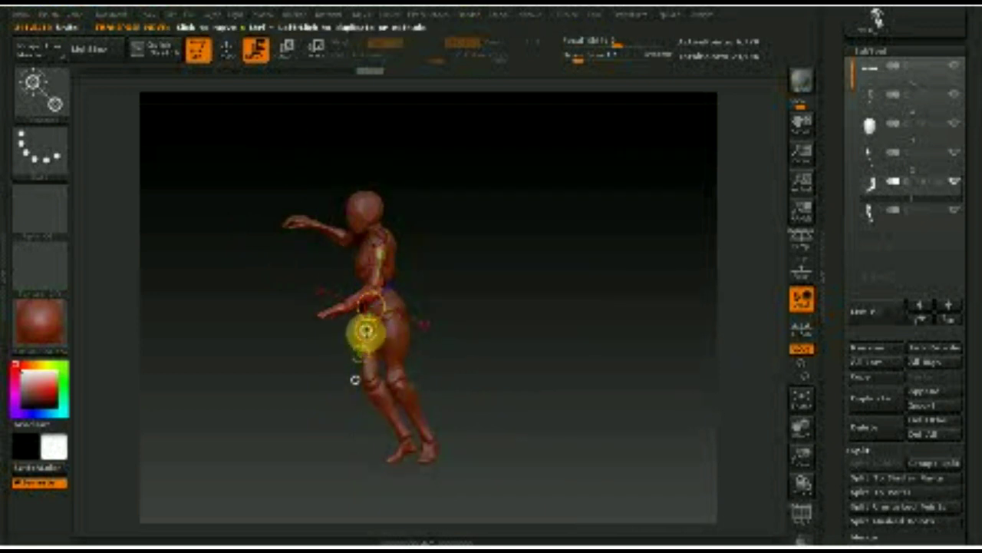
{"action": "left_click_drag", "start_coordinate": [367, 326], "coordinate": [364, 316]}
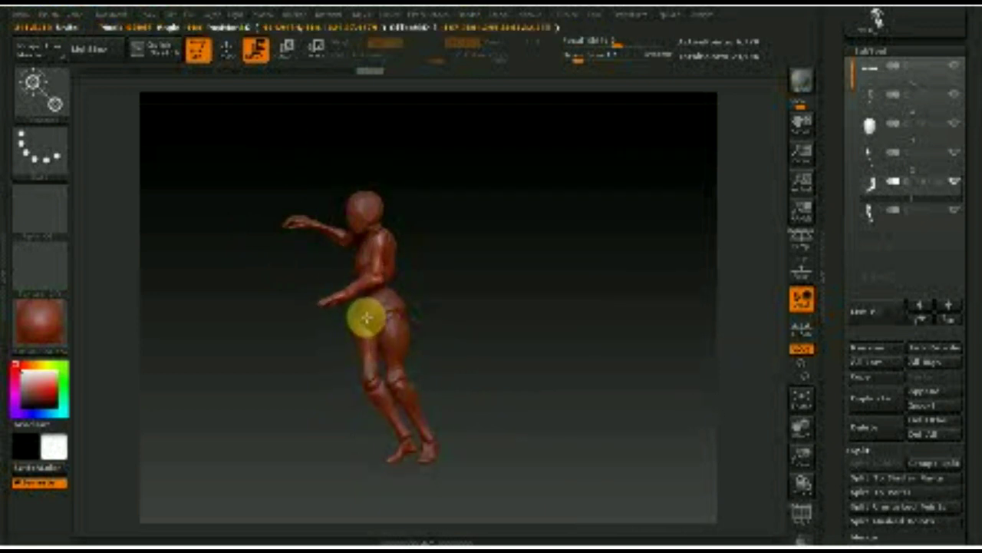
{"action": "left_click_drag", "start_coordinate": [486, 300], "coordinate": [574, 291]}
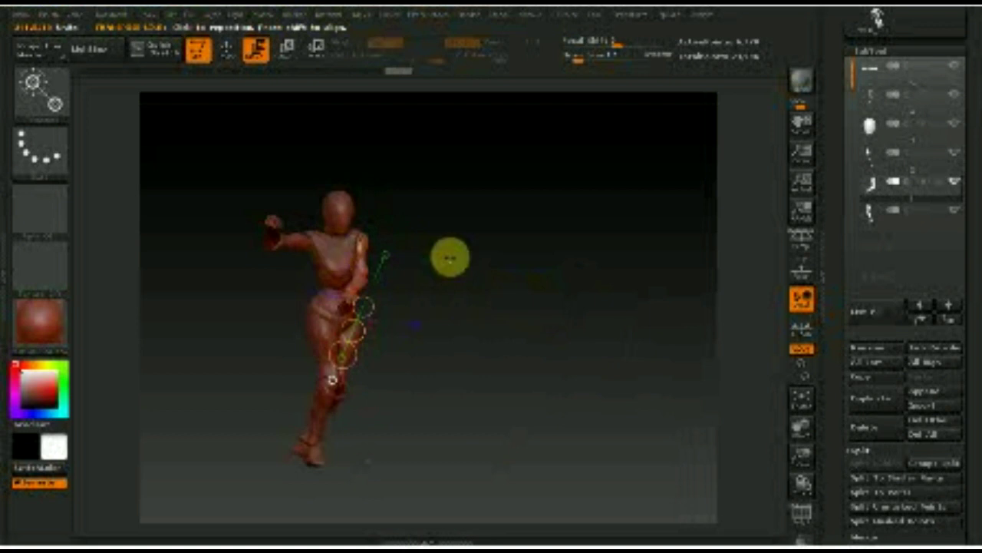
{"action": "left_click_drag", "start_coordinate": [555, 361], "coordinate": [530, 351]}
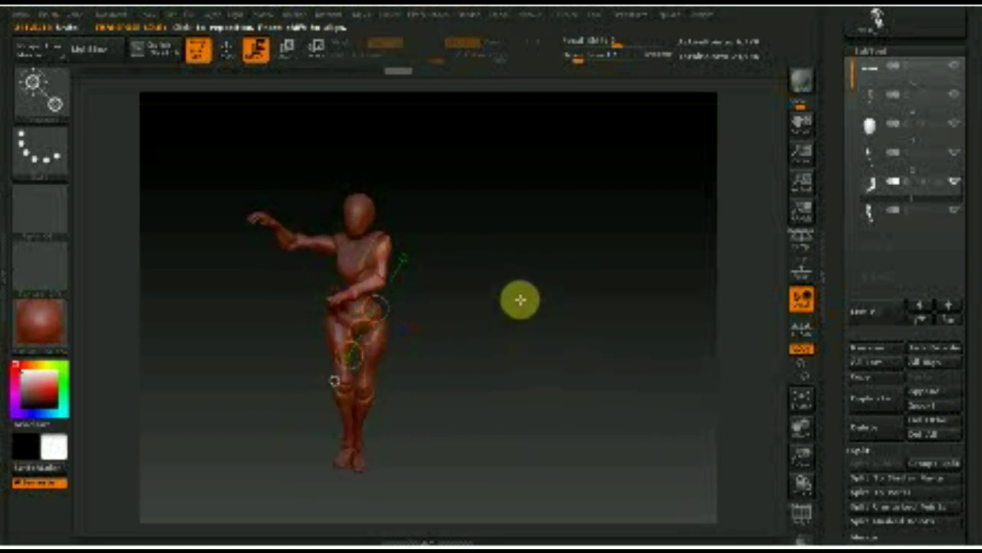
{"action": "mouse_move", "coordinate": [440, 412]}
{"action": "left_mouse_down"}
{"action": "mouse_move", "coordinate": [332, 409]}
{"action": "mouse_move", "coordinate": [237, 386]}
{"action": "left_mouse_up"}
Step: Swap the mannequin for the robot ZSphere tool and raise it one subdivision level
{"action": "left_click", "coordinate": [877, 22]}
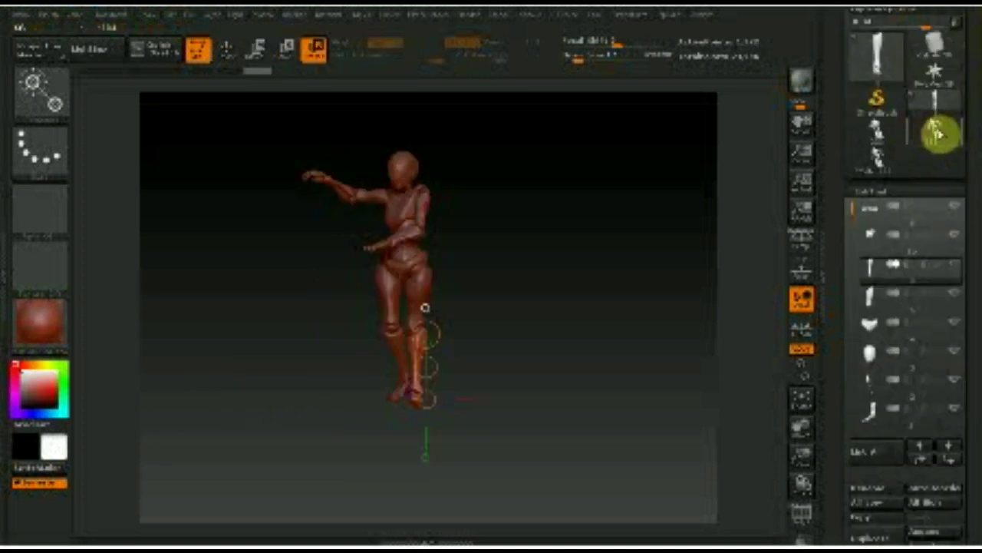
{"action": "left_click", "coordinate": [908, 135]}
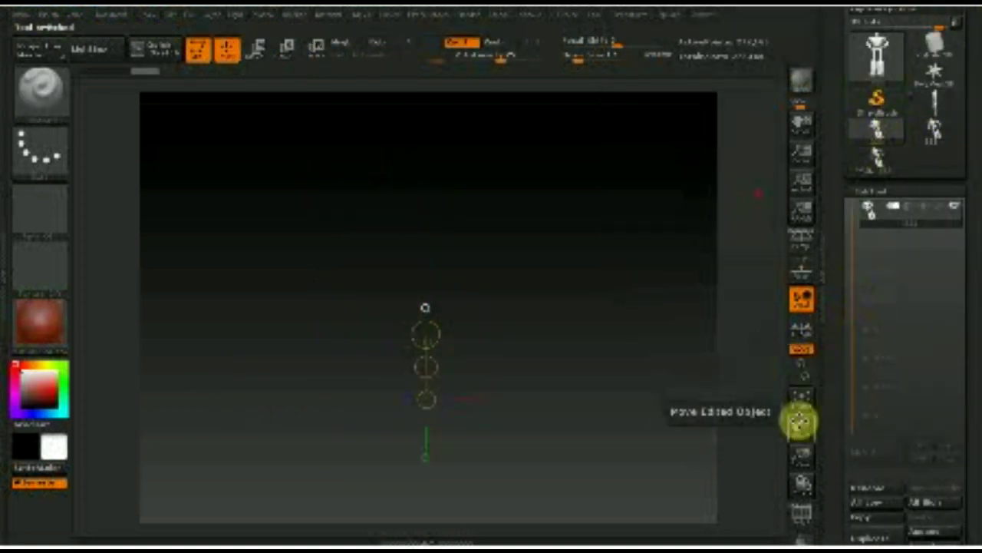
{"action": "left_click", "coordinate": [802, 406]}
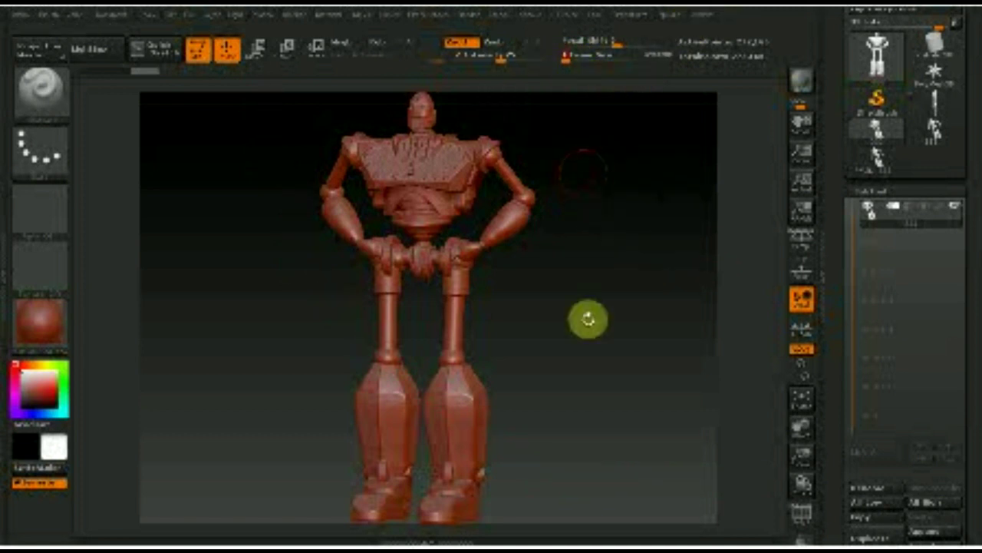
{"action": "key", "text": "d"}
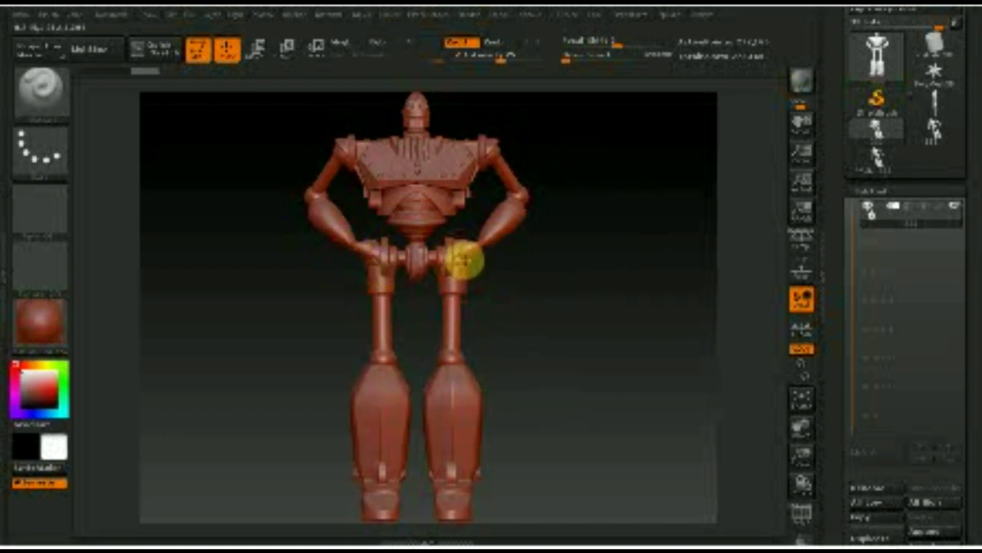
{"action": "key", "text": "ctrl"}
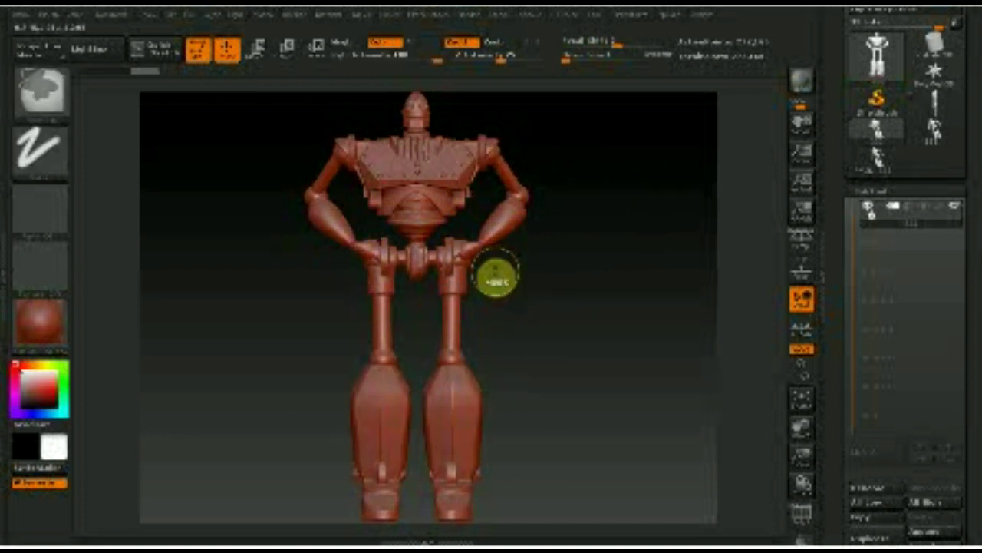
{"action": "key", "text": "ctrl+shift"}
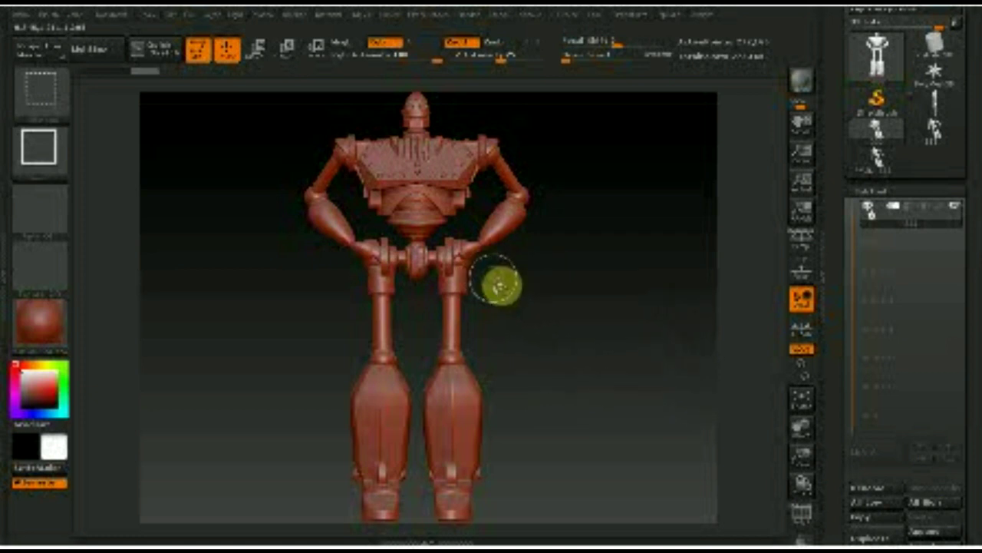
{"action": "left_click_drag", "start_coordinate": [495, 270], "coordinate": [461, 253], "text": "ctrl+shift"}
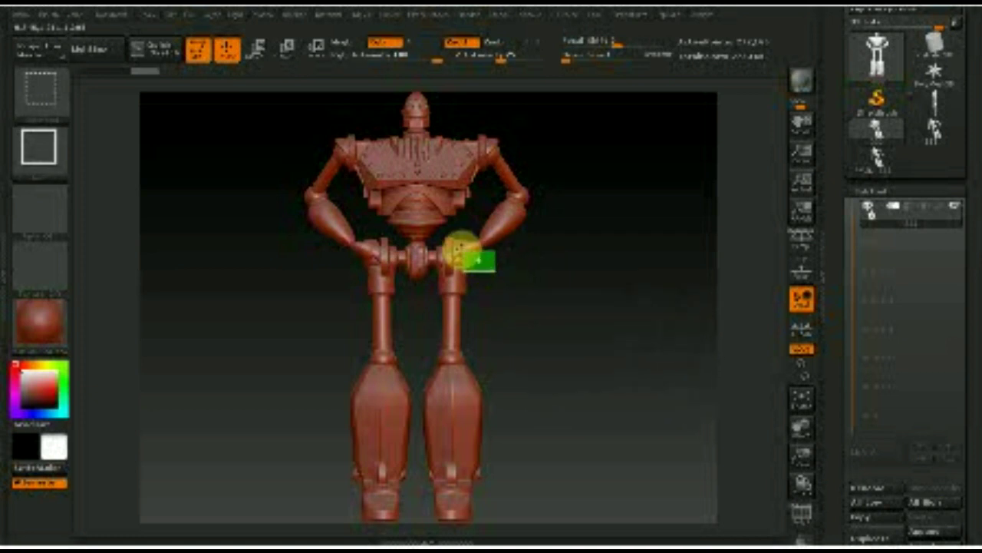
{"action": "left_click_drag", "start_coordinate": [460, 244], "coordinate": [499, 269], "text": "ctrl+shift"}
{"action": "key", "text": "ctrl+shift"}
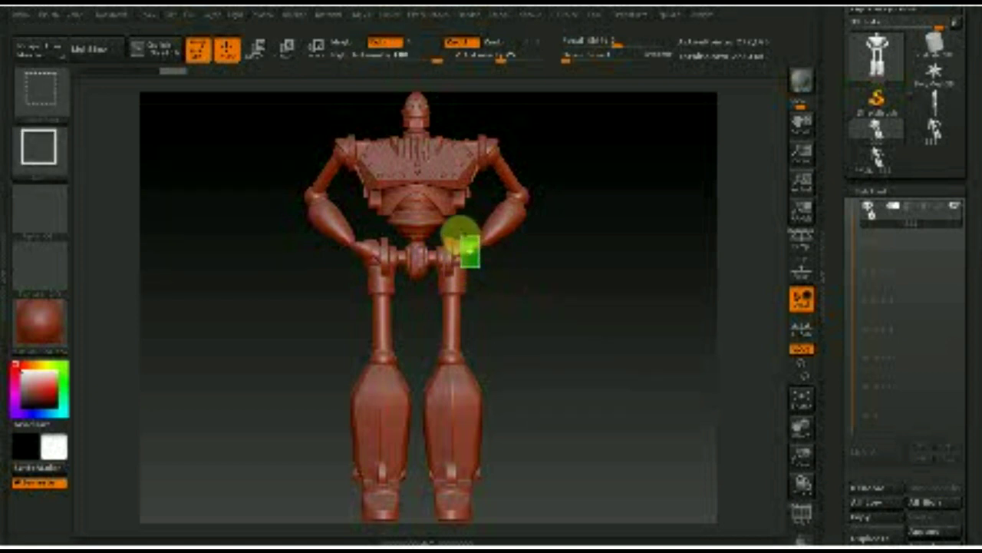
{"action": "left_click_drag", "start_coordinate": [531, 268], "coordinate": [345, 284]}
{"action": "key", "text": "ctrl+shift"}
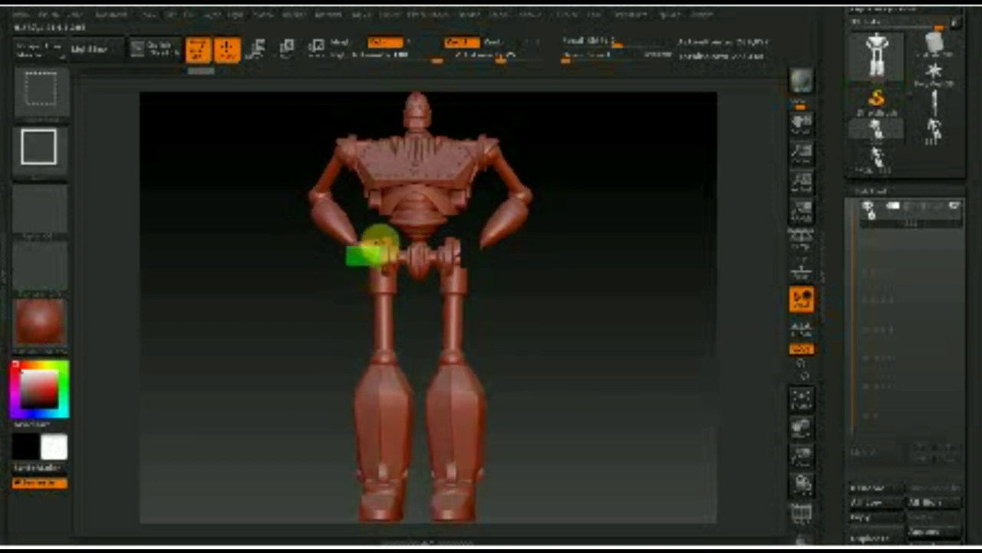
{"action": "left_click", "coordinate": [361, 246], "text": "ctrl+shift"}
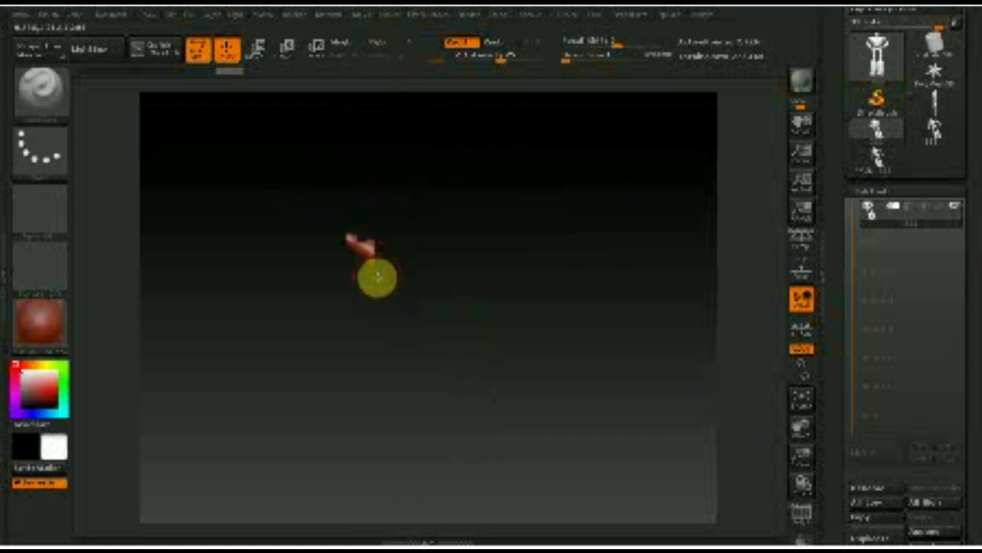
{"action": "left_click", "coordinate": [381, 294], "text": "ctrl+shift"}
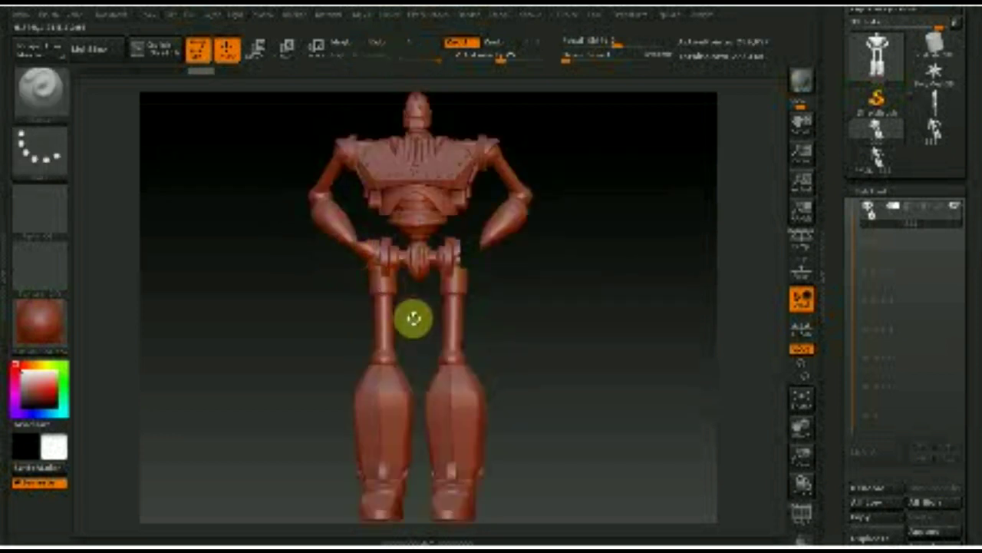
{"action": "key", "text": "ctrl+shift"}
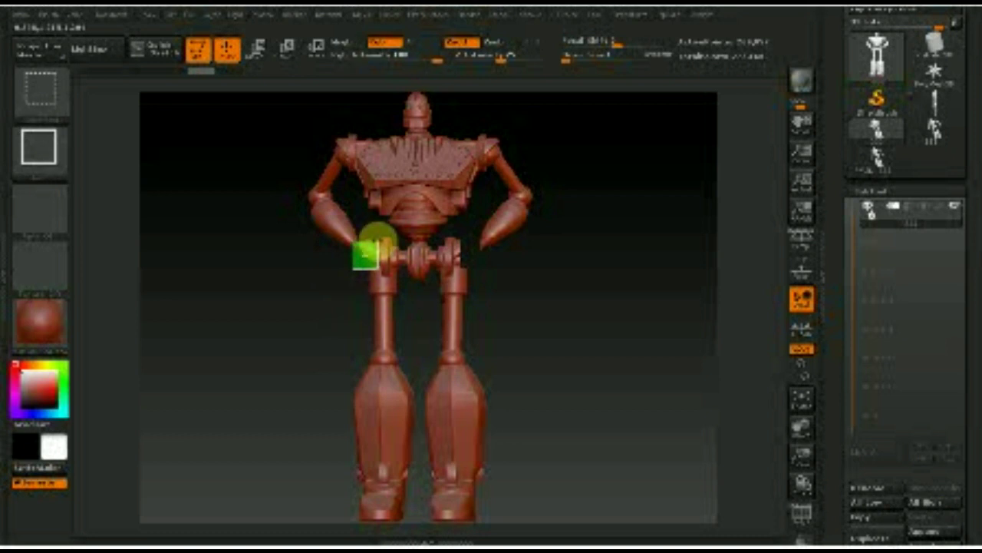
{"action": "key", "text": "ctrl+shift"}
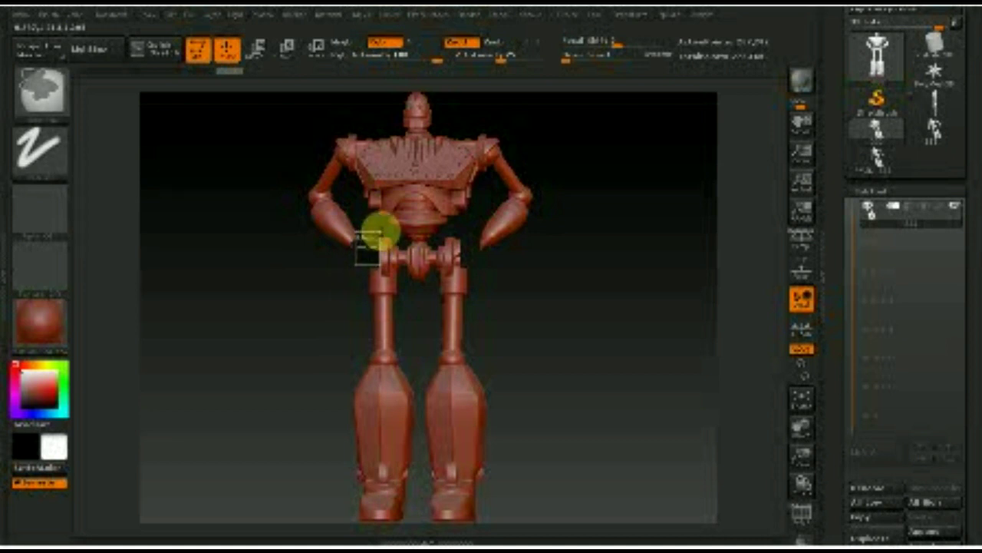
{"action": "key", "text": "ctrl+shift"}
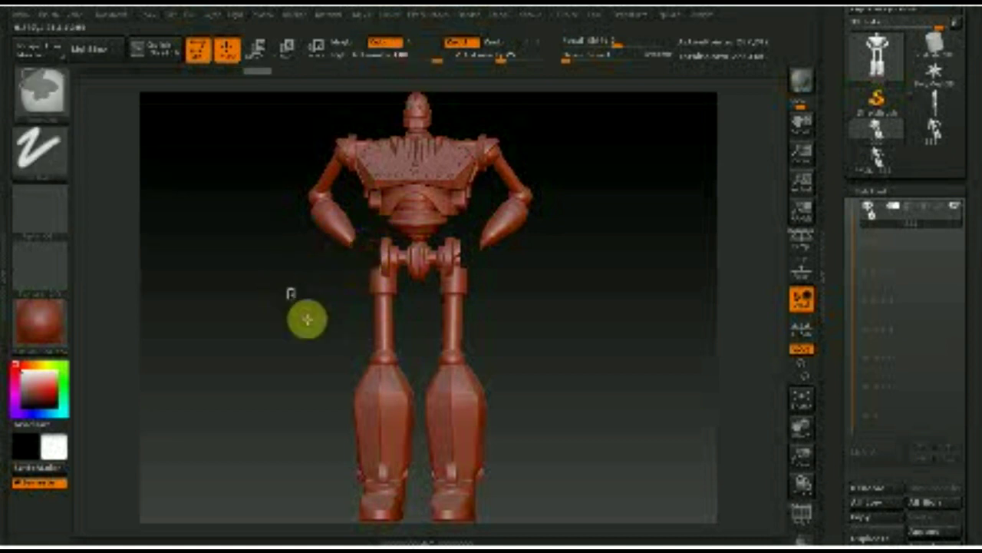
{"action": "key", "text": "ctrl+shift"}
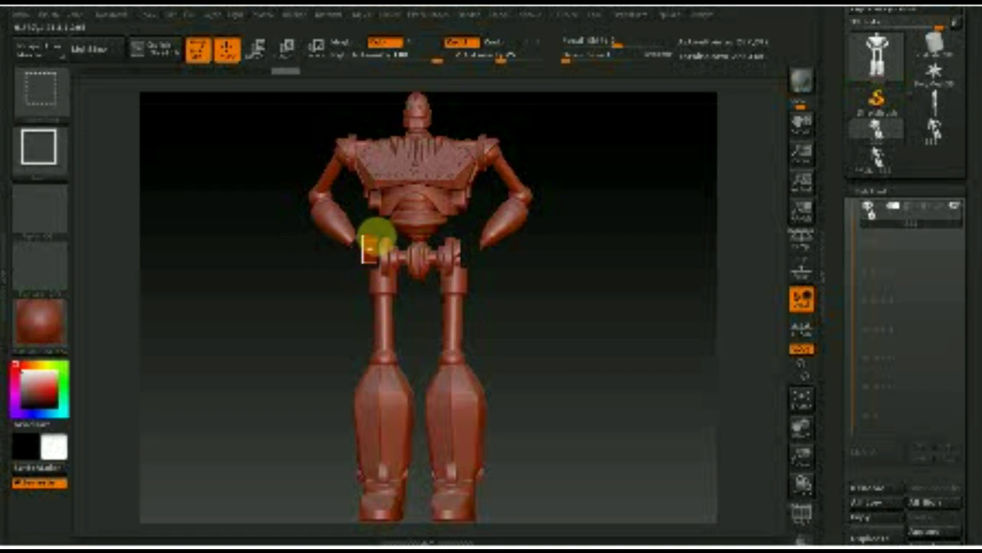
{"action": "mouse_move", "coordinate": [548, 336]}
{"action": "left_mouse_down"}
{"action": "mouse_move", "coordinate": [484, 274]}
{"action": "mouse_move", "coordinate": [440, 272]}
{"action": "mouse_move", "coordinate": [471, 257]}
{"action": "left_mouse_up"}
Step: Expand Tool > Geometry > Modify Topology options for the robot
{"action": "left_click_drag", "start_coordinate": [969, 350], "coordinate": [974, 238]}
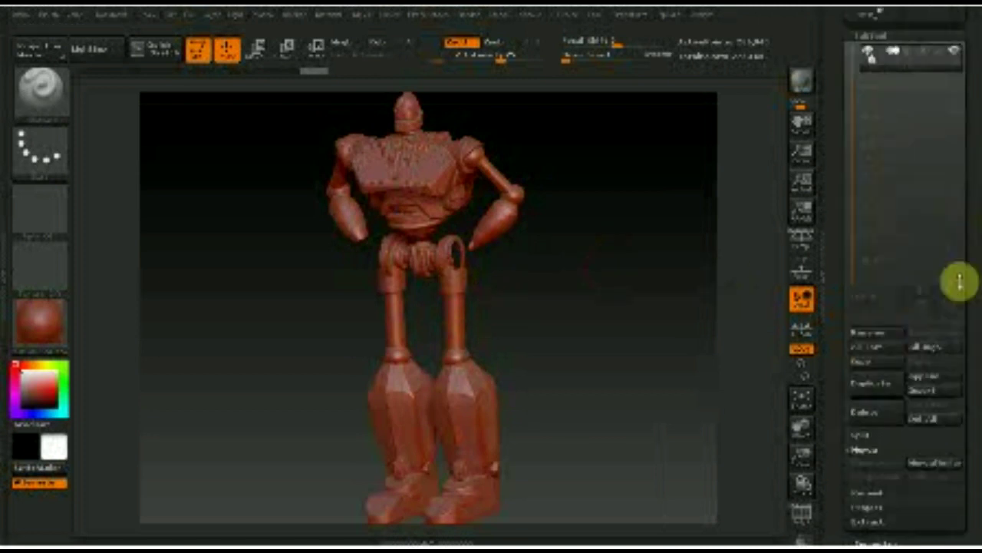
{"action": "left_click", "coordinate": [873, 405]}
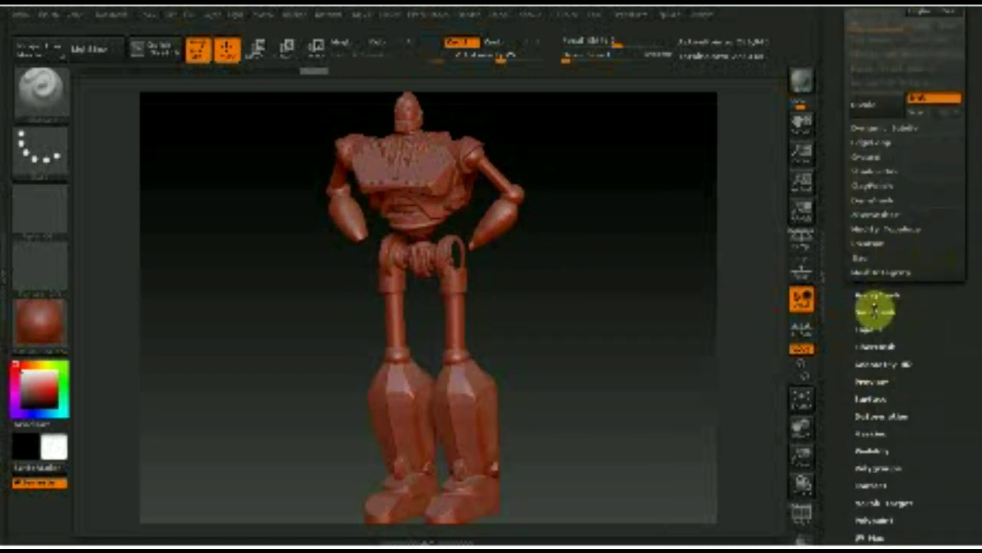
{"action": "left_click", "coordinate": [881, 231]}
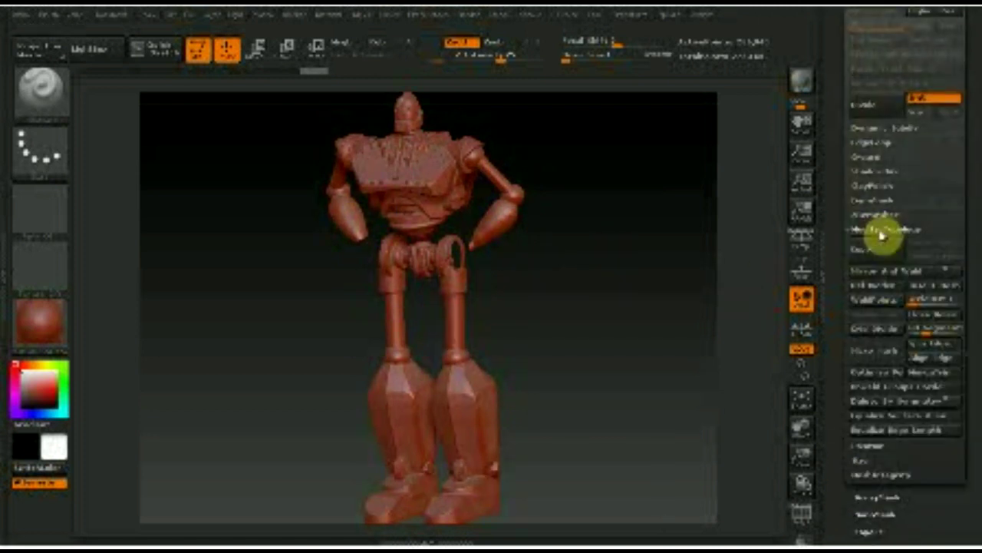
{"action": "left_click", "coordinate": [880, 290]}
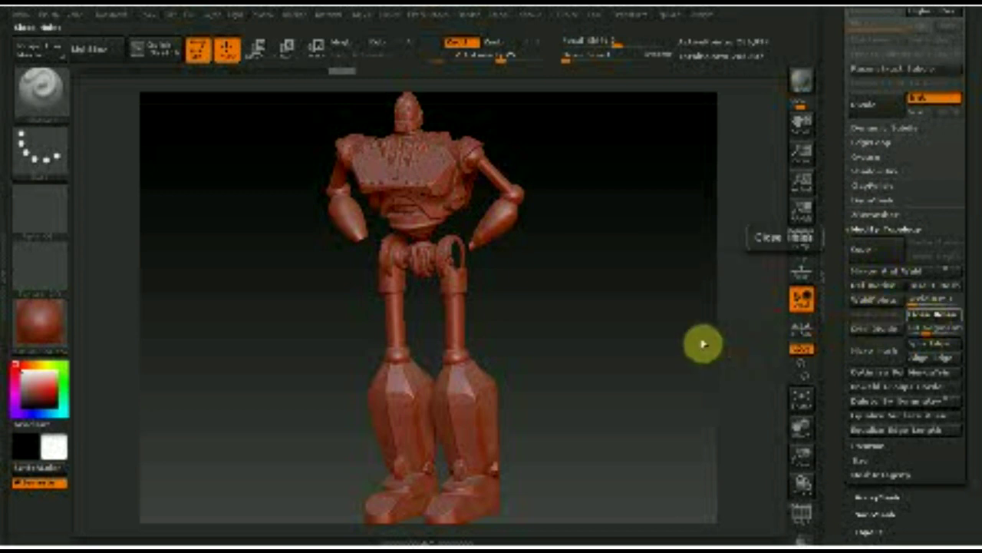
Step: Turn on the PolyF wireframe overlay and orbit the robot to inspect it
{"action": "mouse_move", "coordinate": [665, 344]}
{"action": "left_mouse_down"}
{"action": "mouse_move", "coordinate": [634, 350]}
{"action": "mouse_move", "coordinate": [642, 324]}
{"action": "mouse_move", "coordinate": [626, 259]}
{"action": "mouse_move", "coordinate": [361, 204]}
{"action": "left_mouse_up"}
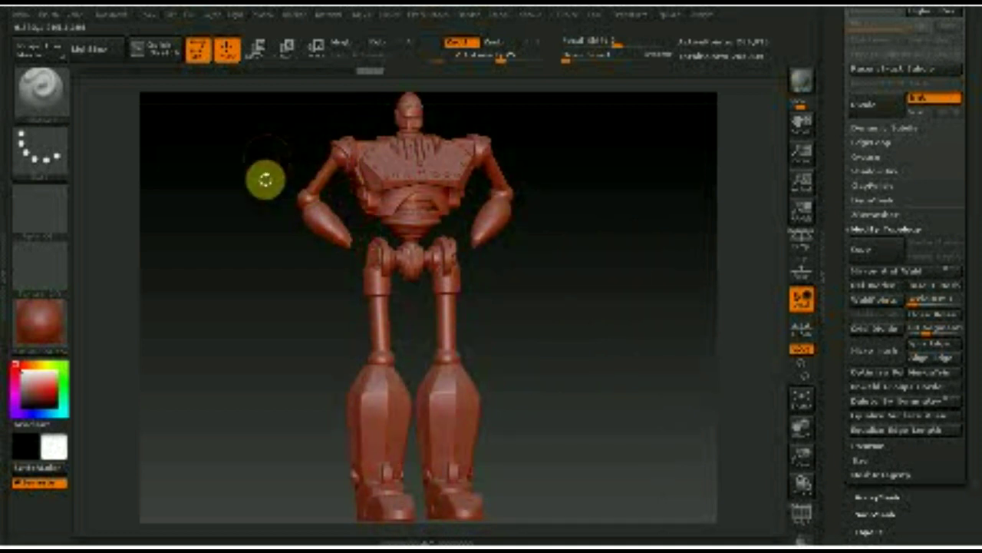
{"action": "left_click_drag", "start_coordinate": [521, 303], "coordinate": [530, 320]}
{"action": "mouse_move", "coordinate": [268, 120]}
{"action": "left_mouse_down", "text": "ctrl+shift"}
{"action": "mouse_move", "coordinate": [340, 206]}
{"action": "mouse_move", "coordinate": [351, 260]}
{"action": "left_mouse_up", "text": "ctrl+shift"}
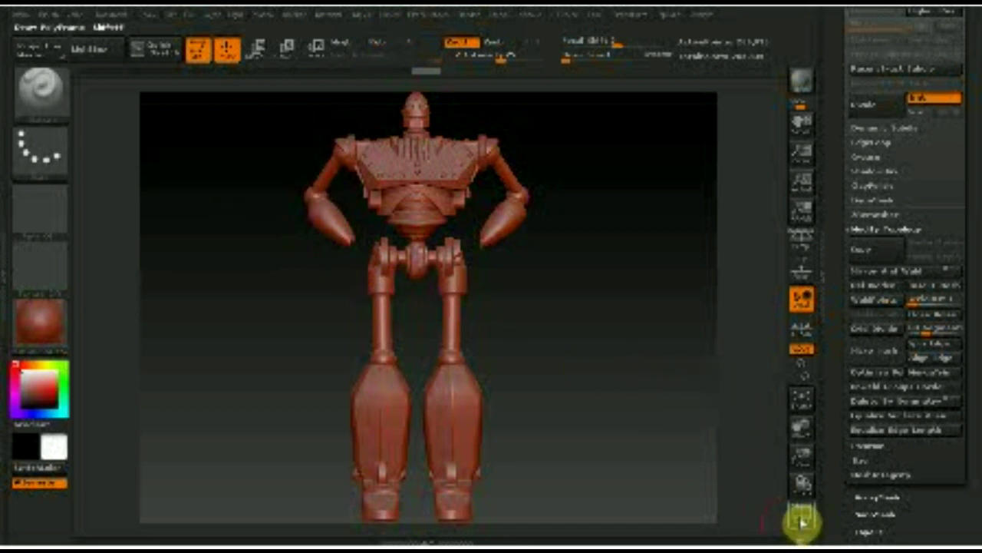
{"action": "left_click", "coordinate": [801, 522]}
{"action": "left_click_drag", "start_coordinate": [541, 410], "coordinate": [595, 411]}
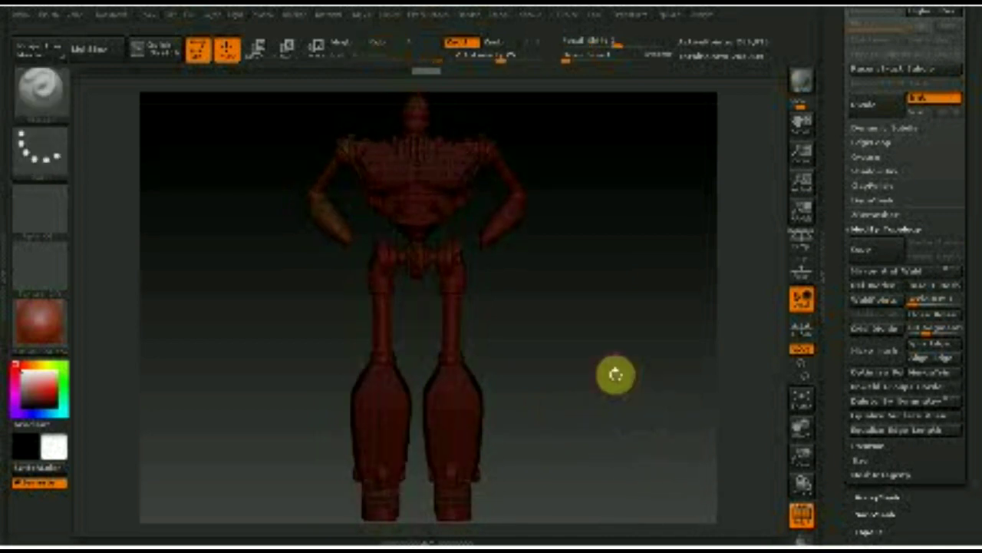